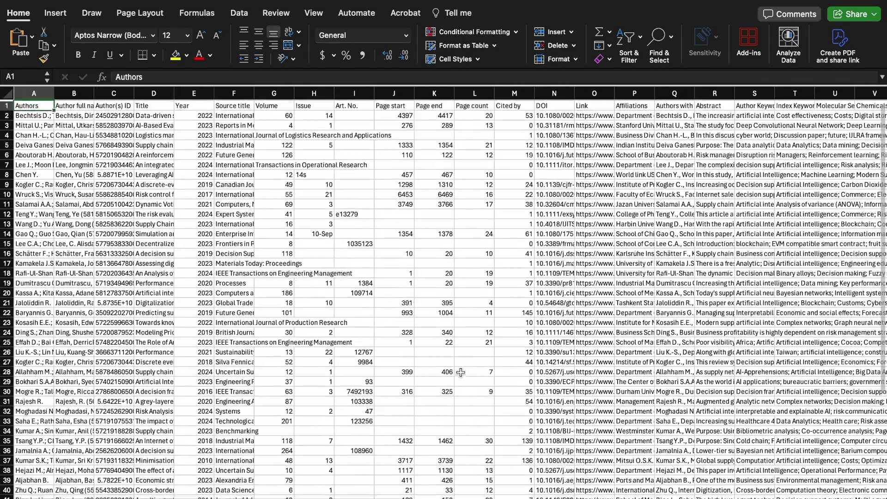
pyautogui.click(194, 234)
pyautogui.scroll(-6, 158, 245)
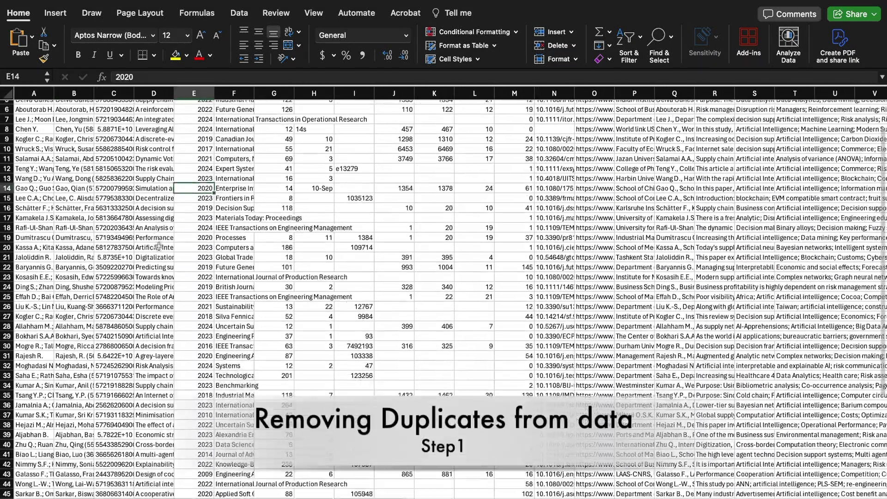
pyautogui.scroll(-3, 158, 245)
pyautogui.scroll(9, 159, 245)
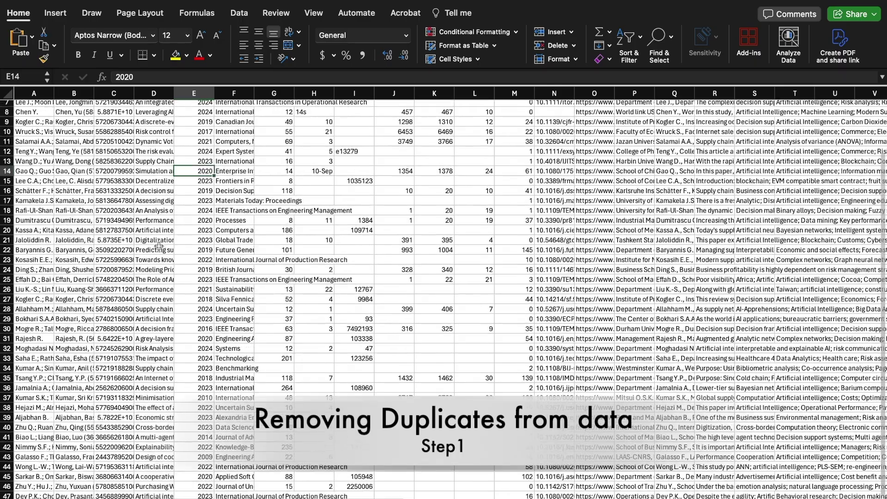
pyautogui.scroll(-1, 158, 245)
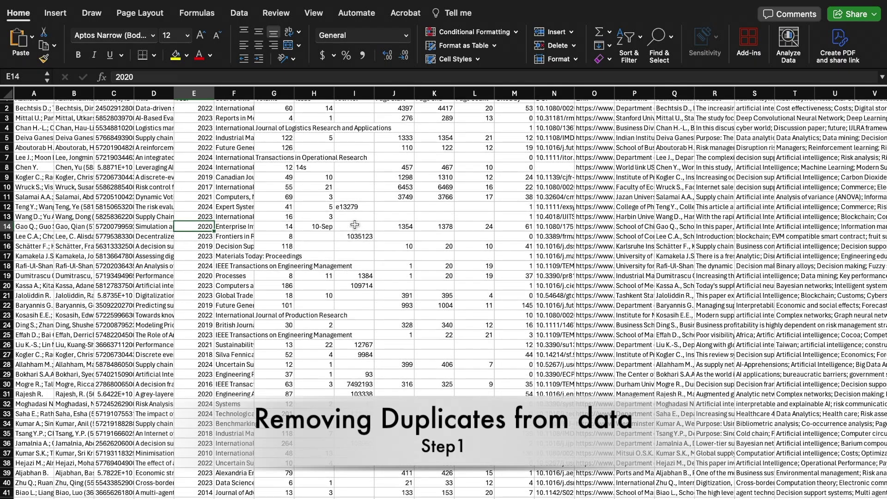
pyautogui.scroll(1, 355, 225)
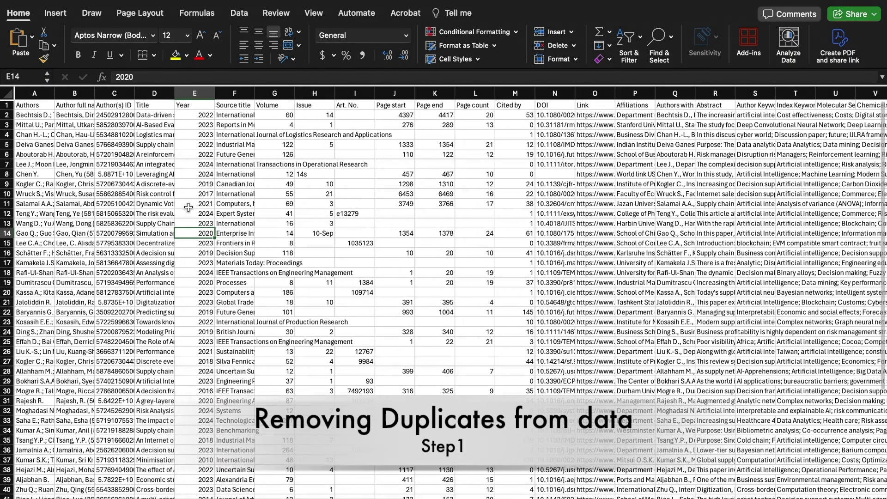
# Duplicate the records in rows 33 to 37 by copying them into the empty rows starting at A57.
pyautogui.scroll(-8, 133, 238)
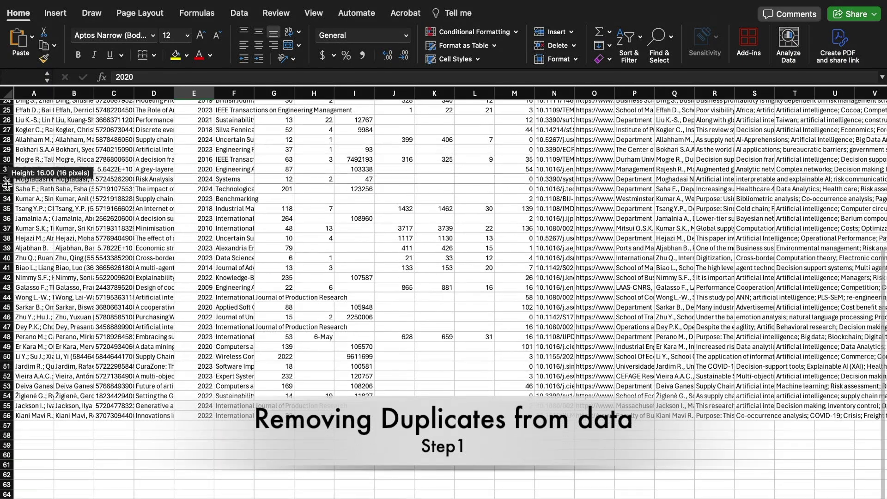
pyautogui.moveTo(6, 194); pyautogui.dragTo(10, 230)
pyautogui.hotkey('ctrl', 'c')
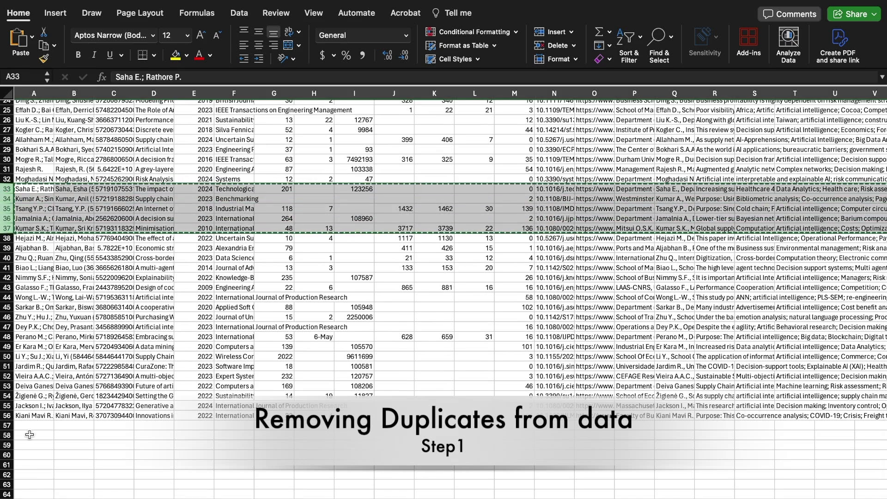
pyautogui.click(32, 425)
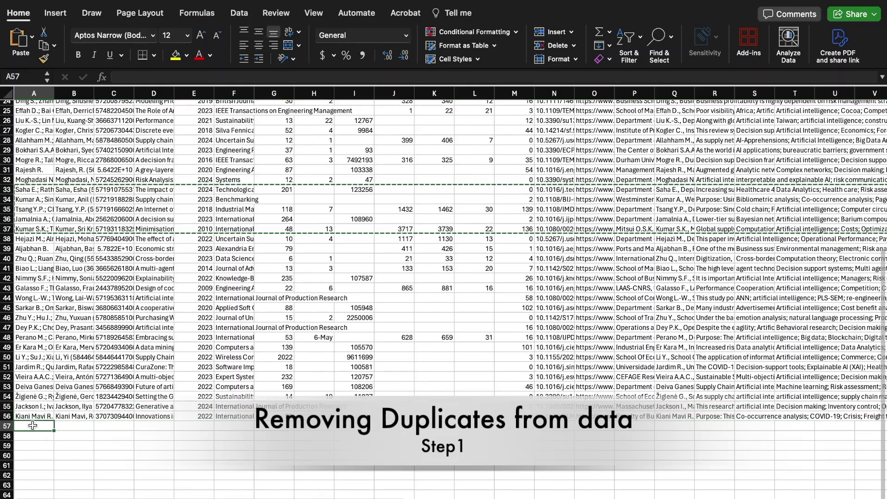
pyautogui.hotkey('ctrl', 'v')
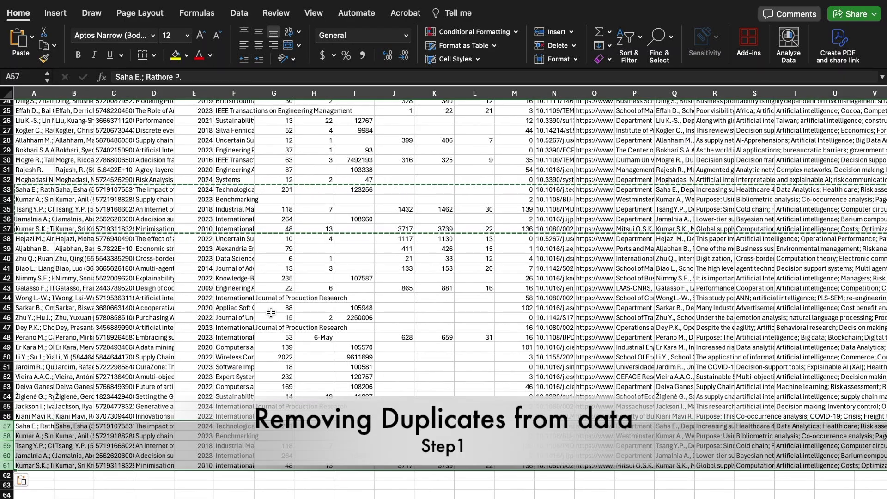
# Open the Remove Duplicates settings for the whole publication table.
pyautogui.scroll(7, 271, 313)
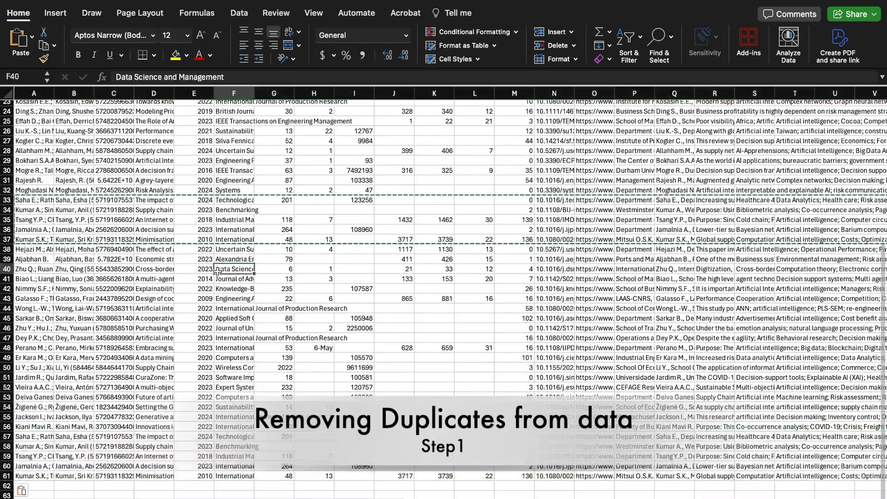
pyautogui.scroll(2, 155, 224)
pyautogui.scroll(-1, 155, 224)
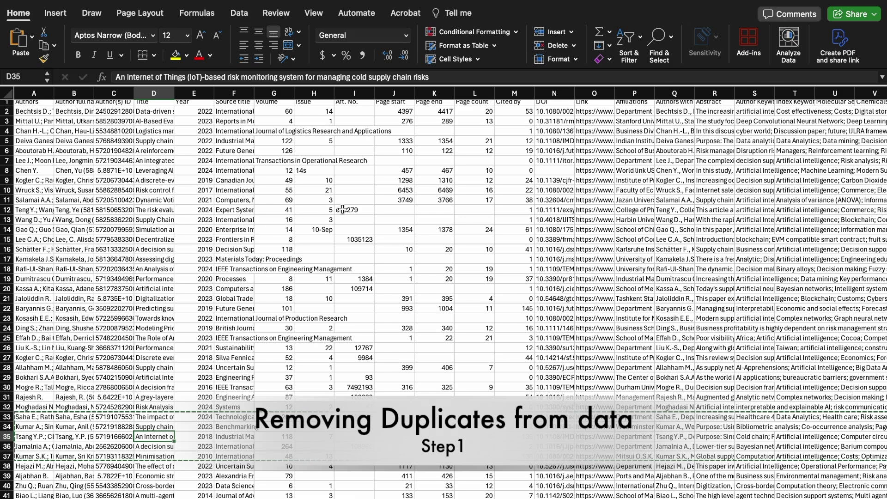
pyautogui.click(239, 14)
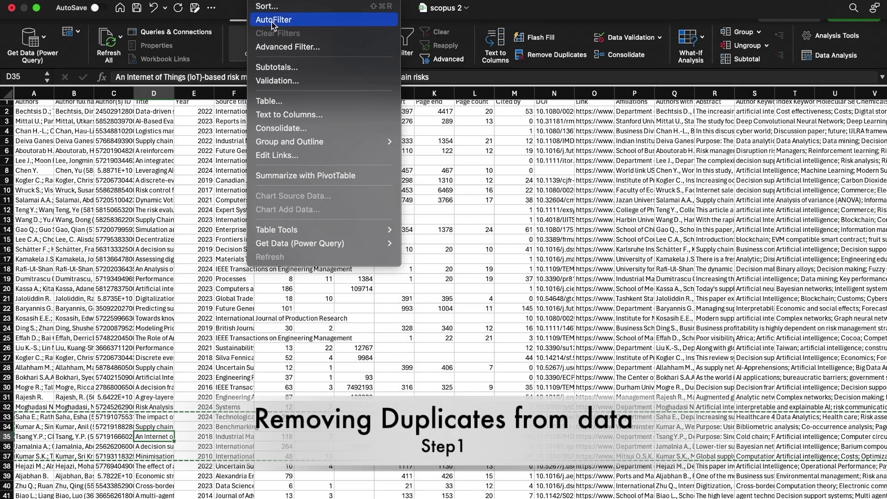
pyautogui.moveTo(301, 231)
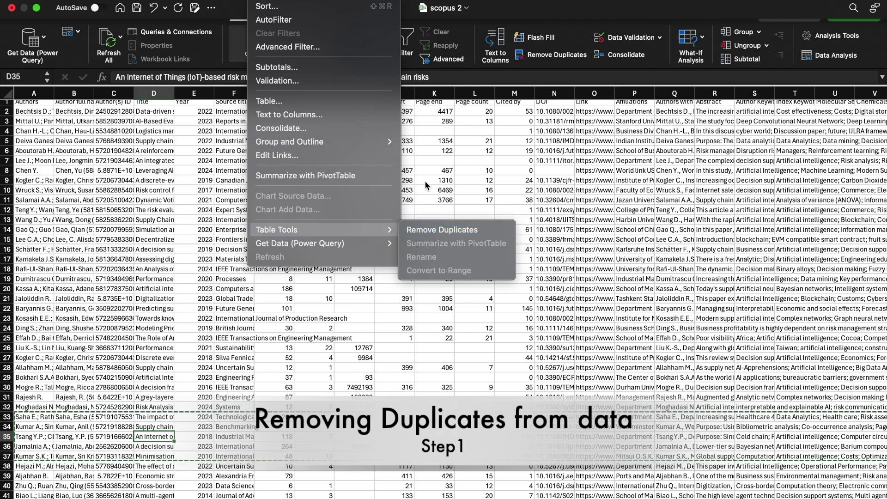
pyautogui.click(420, 229)
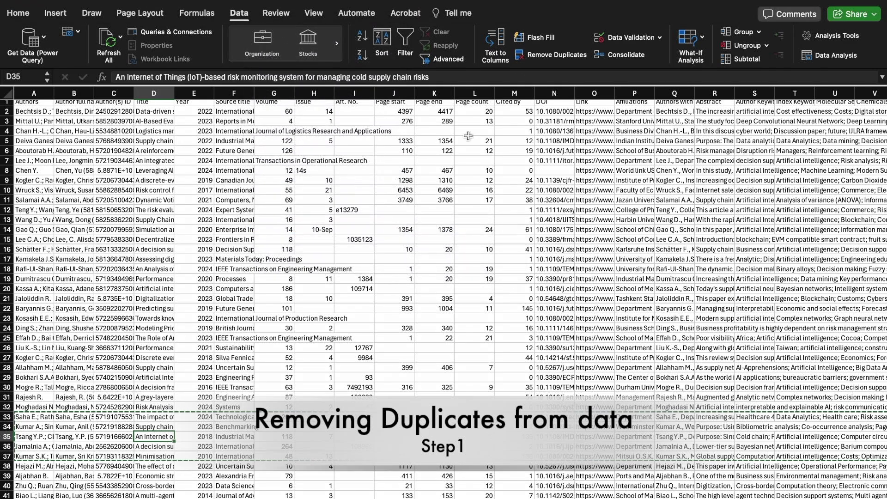
pyautogui.click(550, 55)
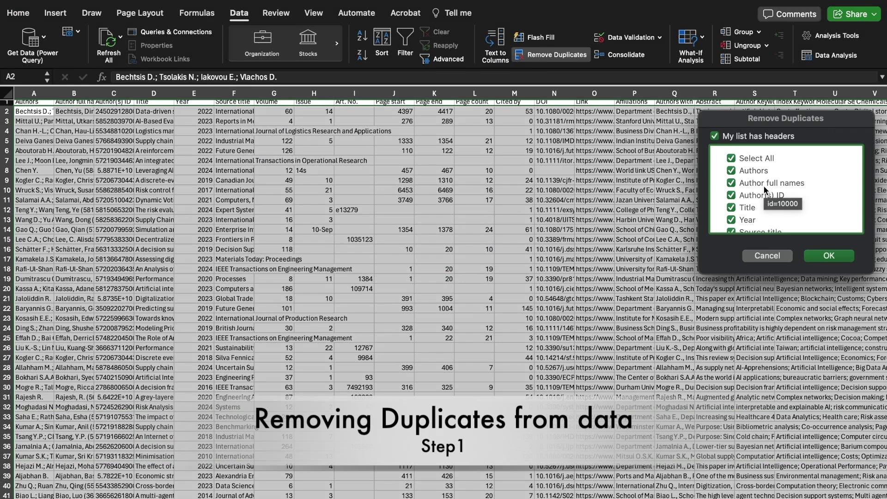
# Check the list of compared columns and remove the duplicate records, keeping all columns selected and the list marked as having headers.
pyautogui.scroll(-1, 764, 186)
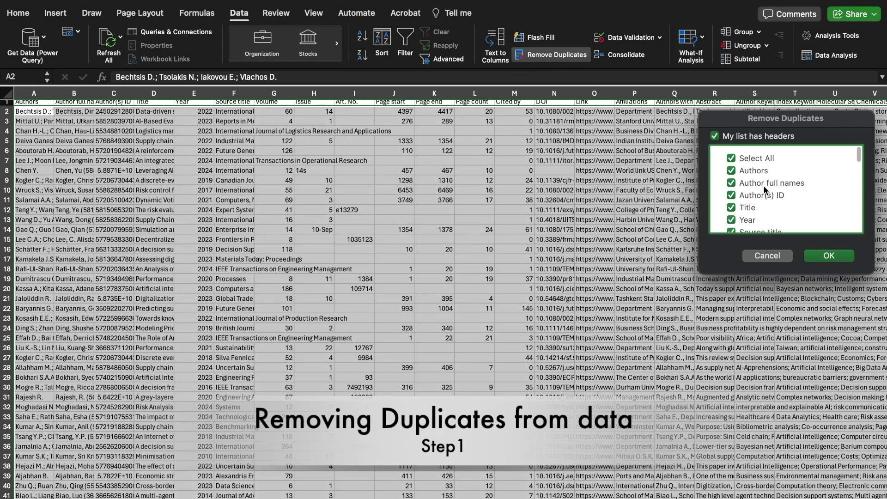
pyautogui.scroll(-3, 765, 189)
pyautogui.scroll(3, 764, 188)
pyautogui.scroll(-3, 750, 190)
pyautogui.scroll(3, 751, 190)
pyautogui.scroll(-2, 747, 180)
pyautogui.scroll(2, 747, 179)
pyautogui.scroll(-3, 747, 179)
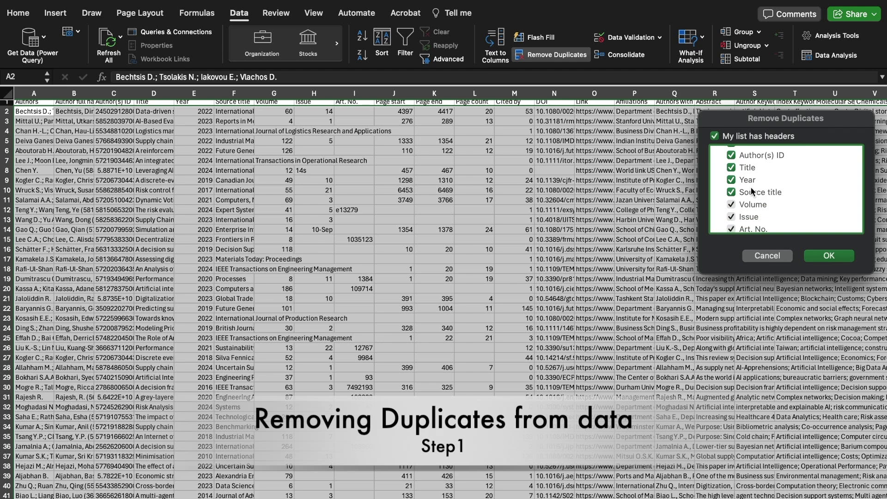
pyautogui.scroll(-2, 751, 187)
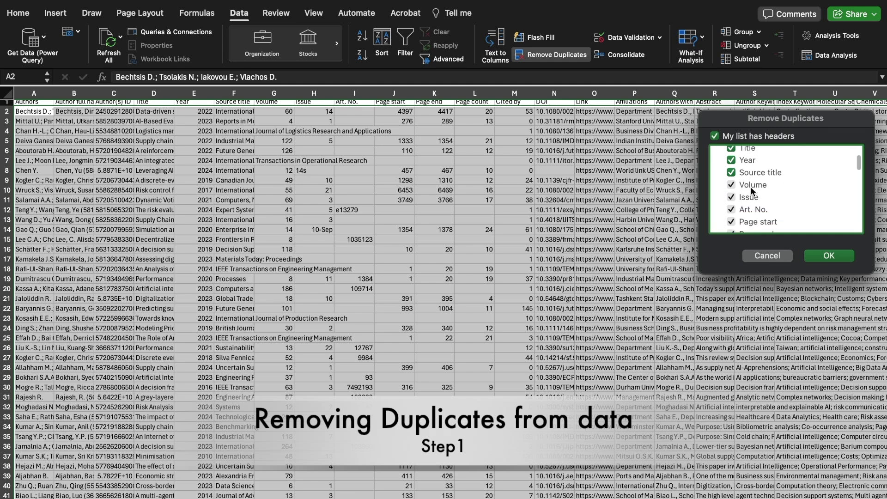
pyautogui.click(829, 257)
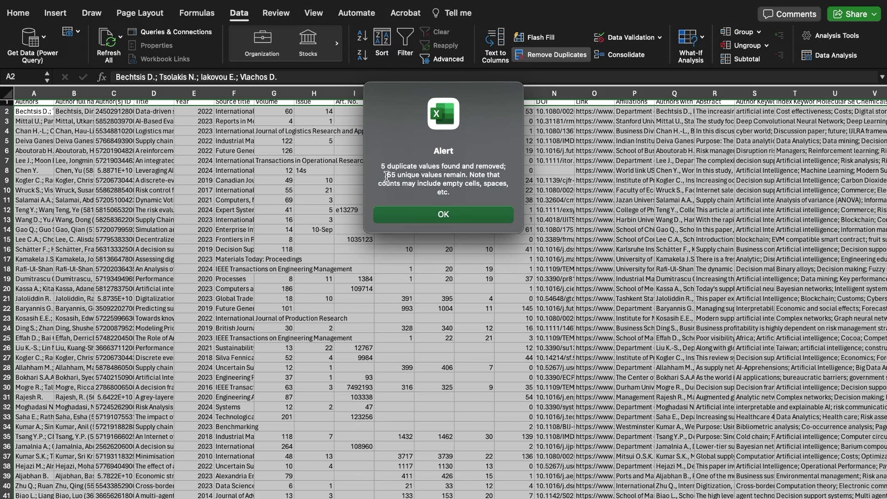
pyautogui.click(445, 215)
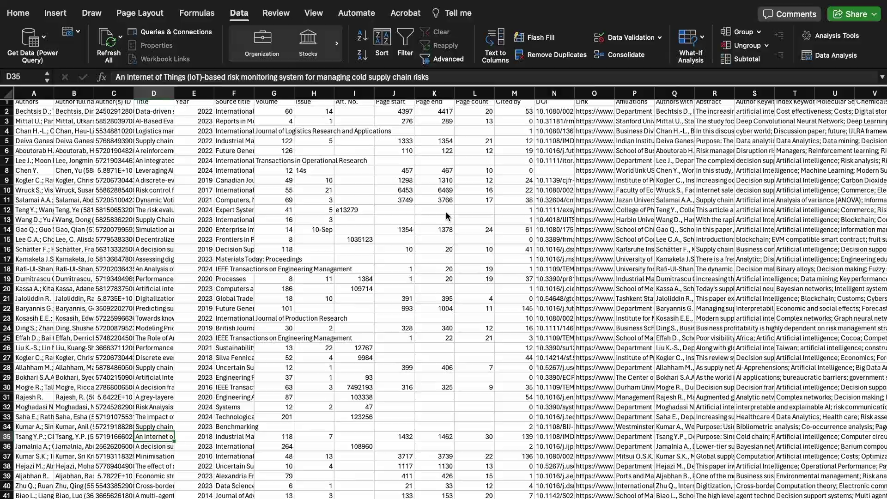
# Run Analyze Data on the deduplicated publication table to generate automatic insights.
pyautogui.scroll(-11, 446, 216)
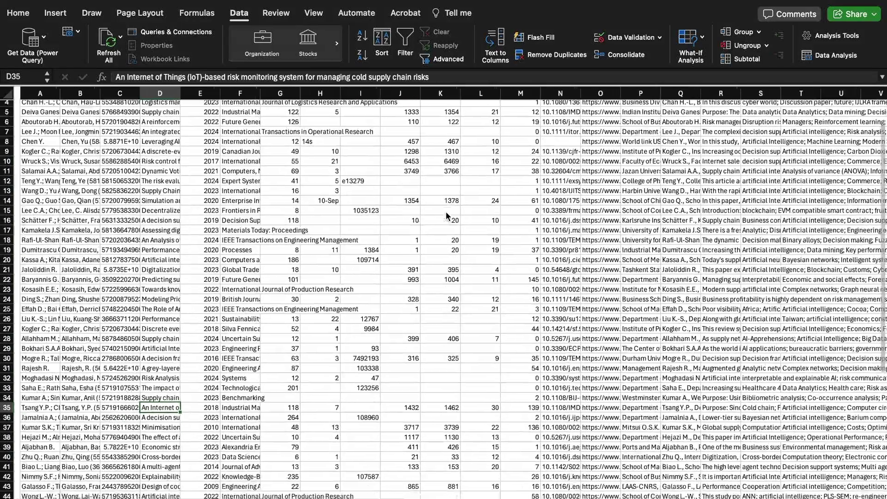
pyautogui.scroll(11, 447, 216)
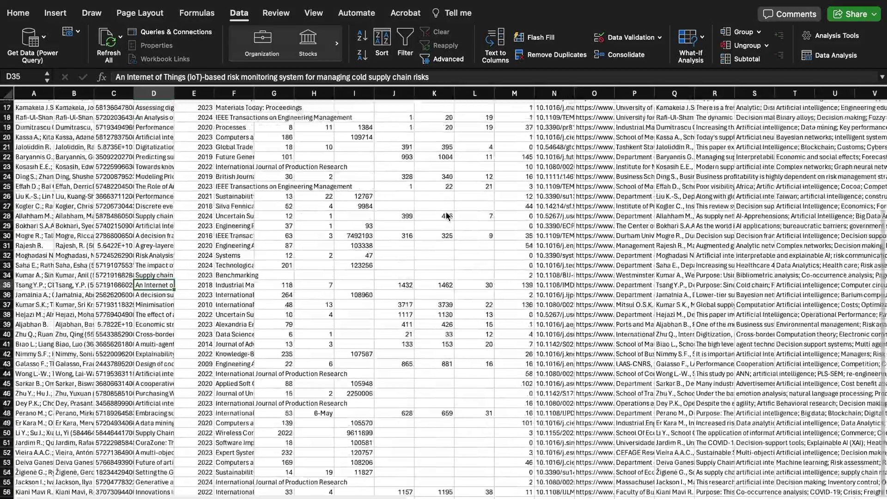
pyautogui.scroll(-1, 447, 216)
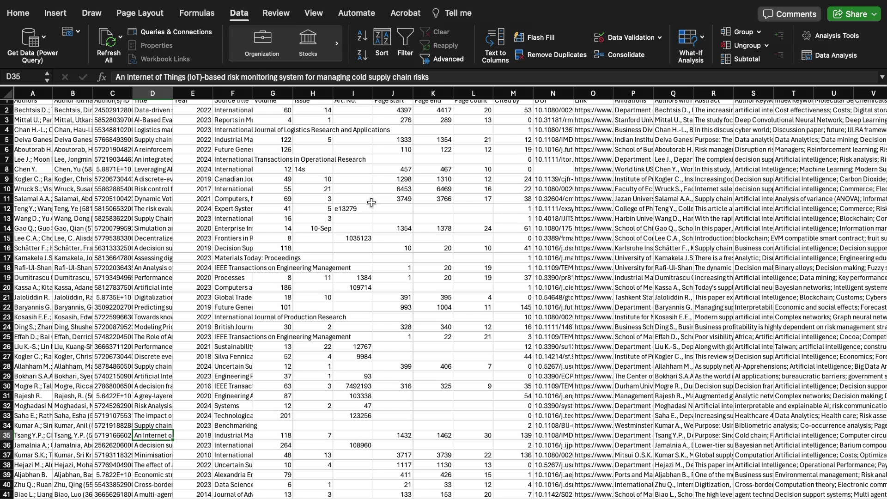
pyautogui.click(18, 12)
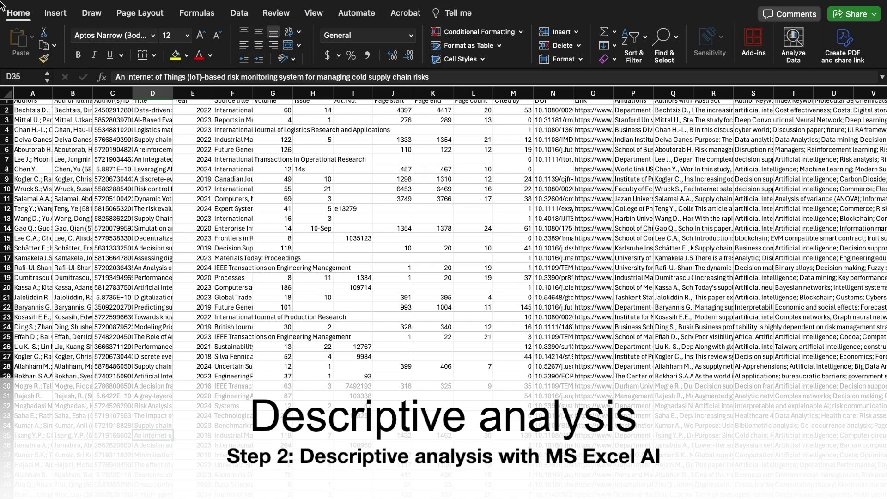
pyautogui.click(792, 41)
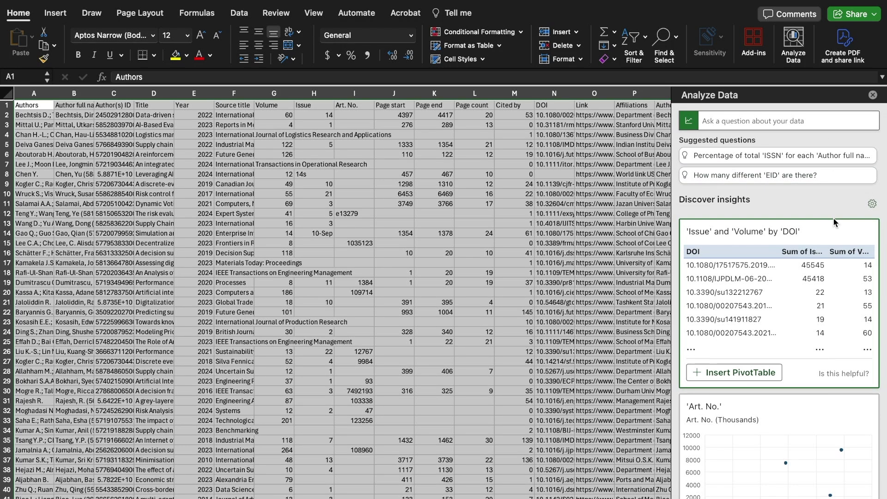
# Examine the suggested insights for the publication data, including citations by CODEN, volume by year, source titles, publication stage and citation frequency.
pyautogui.scroll(-5, 835, 222)
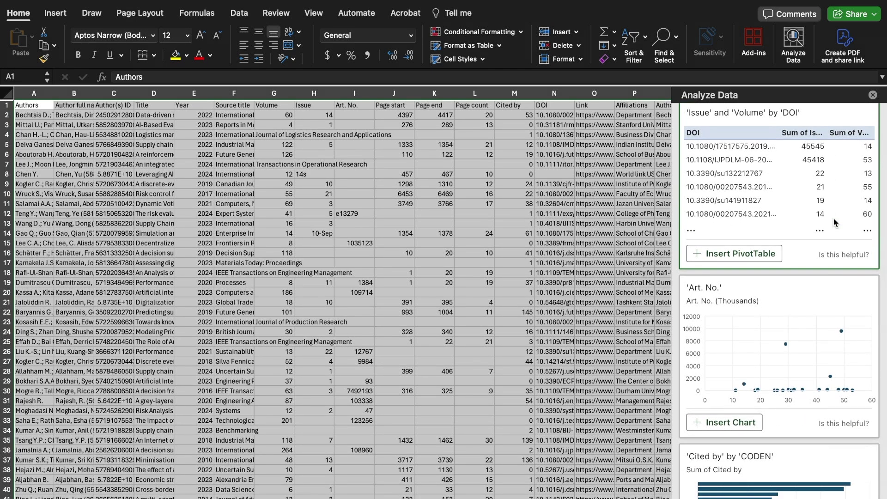
pyautogui.scroll(5, 833, 217)
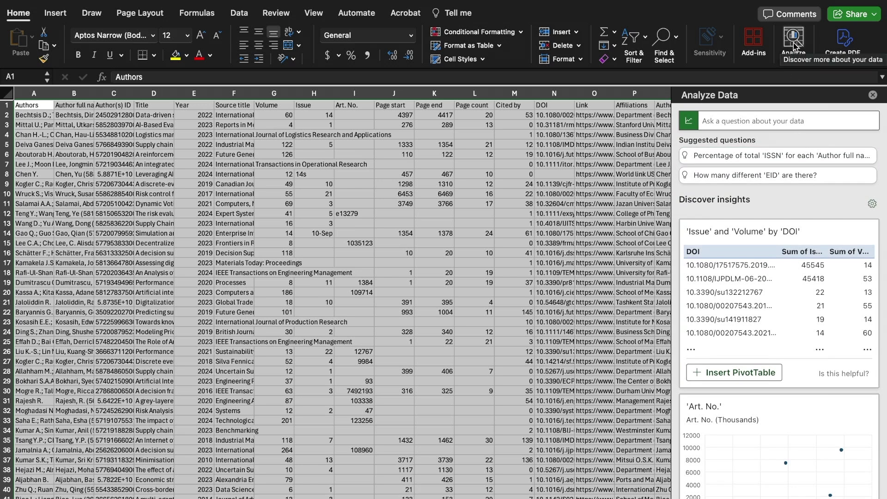
pyautogui.scroll(-1, 803, 165)
pyautogui.scroll(-5, 803, 165)
pyautogui.scroll(2, 802, 159)
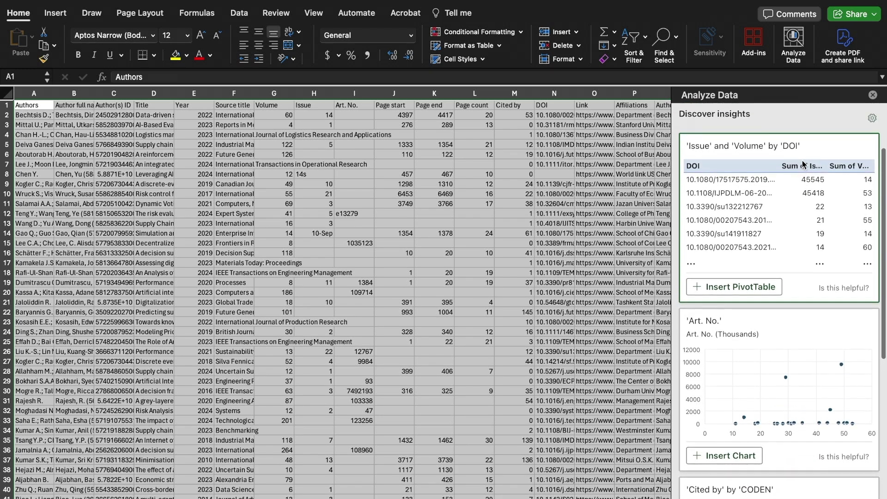
pyautogui.scroll(-1, 766, 224)
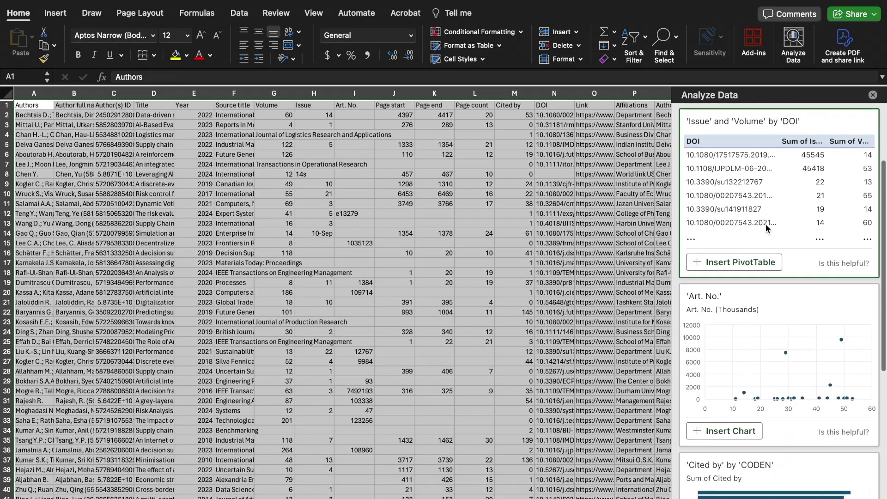
pyautogui.scroll(-5, 750, 168)
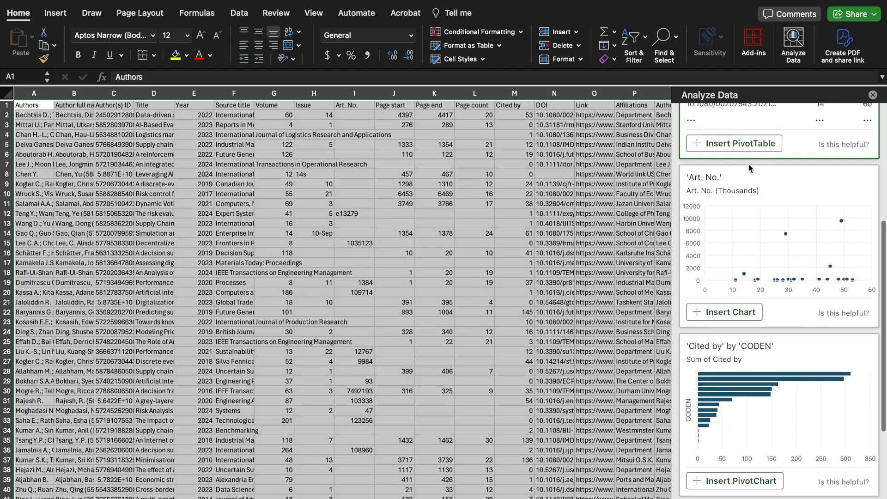
pyautogui.scroll(-2, 752, 226)
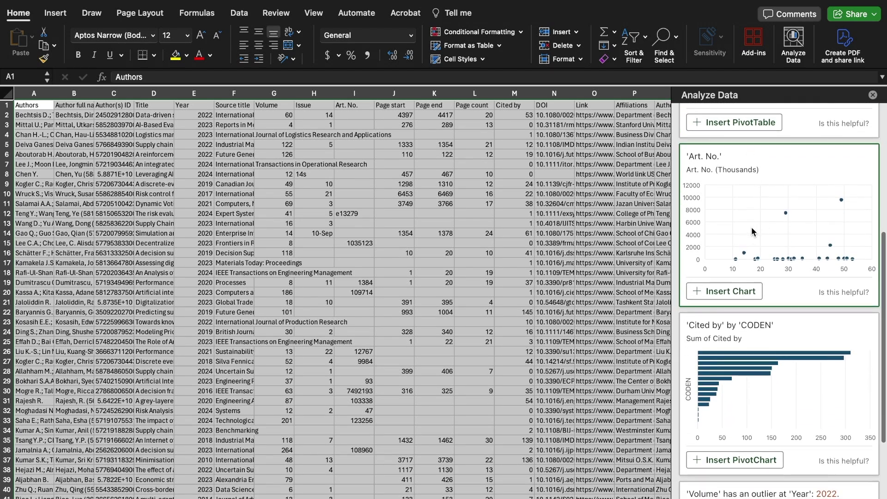
pyautogui.scroll(-2, 751, 227)
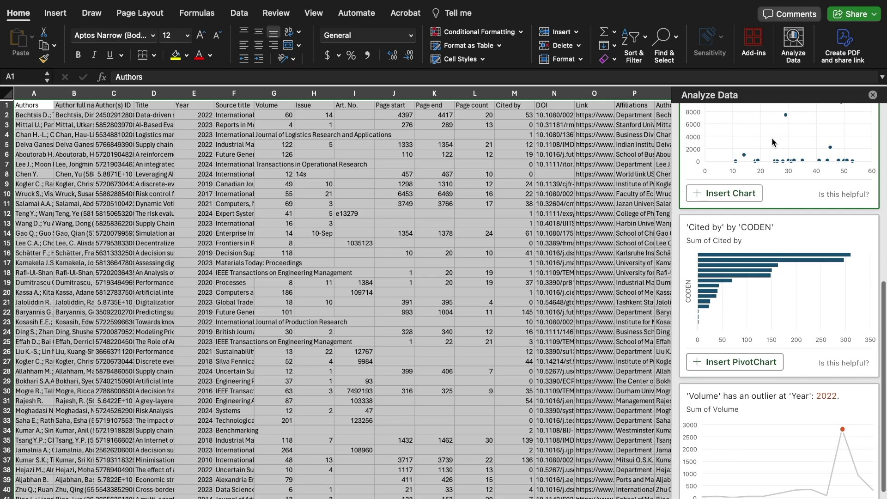
pyautogui.scroll(-1, 783, 278)
pyautogui.scroll(-2, 719, 227)
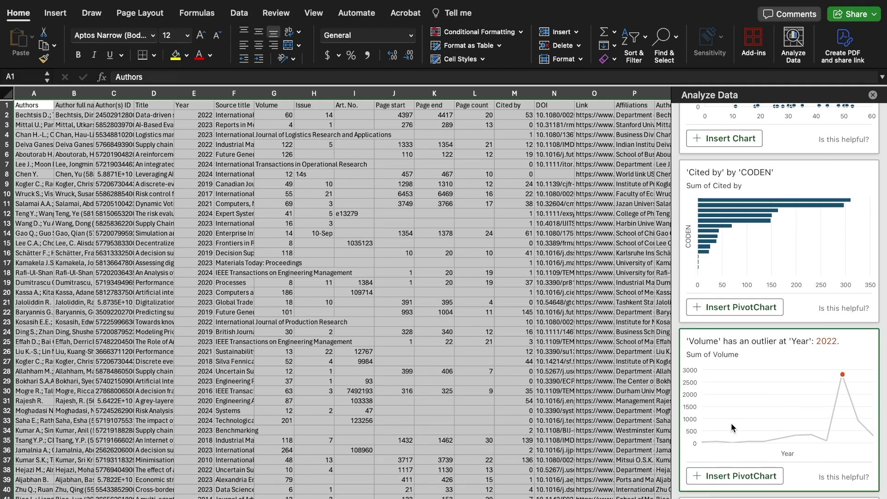
pyautogui.scroll(-5, 731, 423)
pyautogui.scroll(-5, 731, 423)
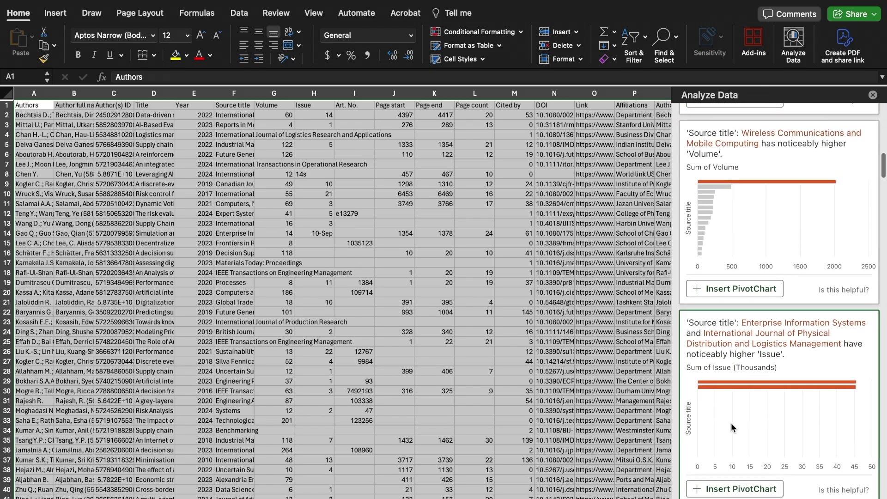
pyautogui.scroll(-6, 732, 423)
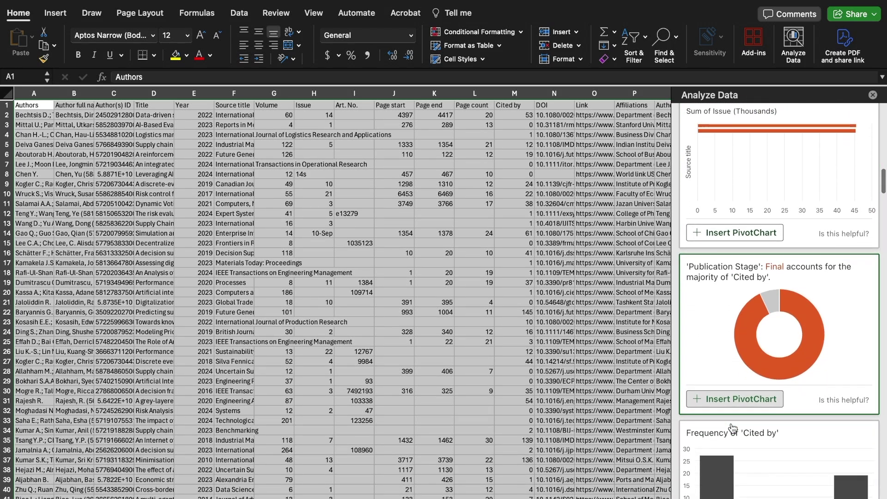
pyautogui.scroll(-5, 733, 429)
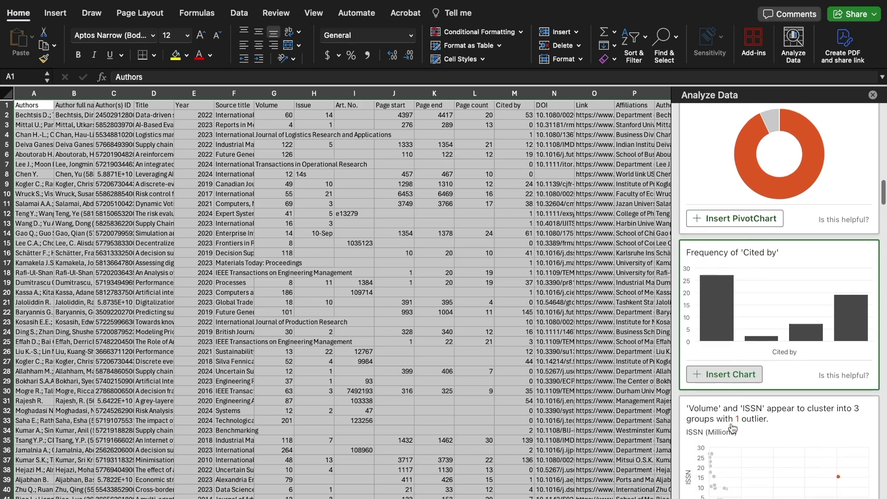
# Examine the remaining suggested insights, including Volume against ISSN, Issue outliers, page count by publication stage and Volume against Cited by.
pyautogui.scroll(-1, 732, 428)
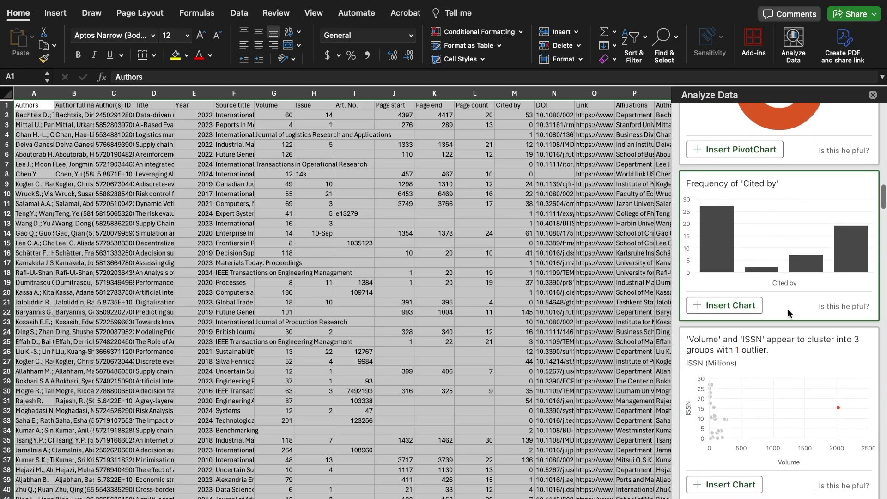
pyautogui.scroll(-1, 793, 340)
pyautogui.scroll(-5, 735, 370)
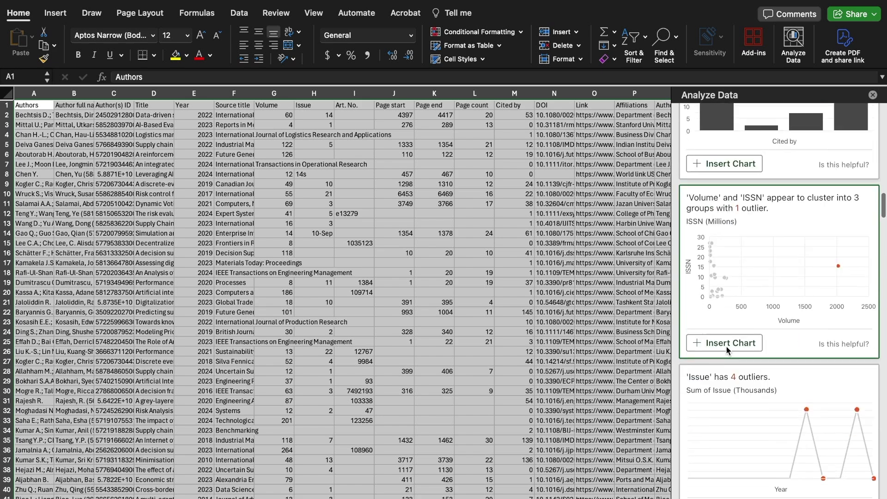
pyautogui.scroll(-4, 727, 350)
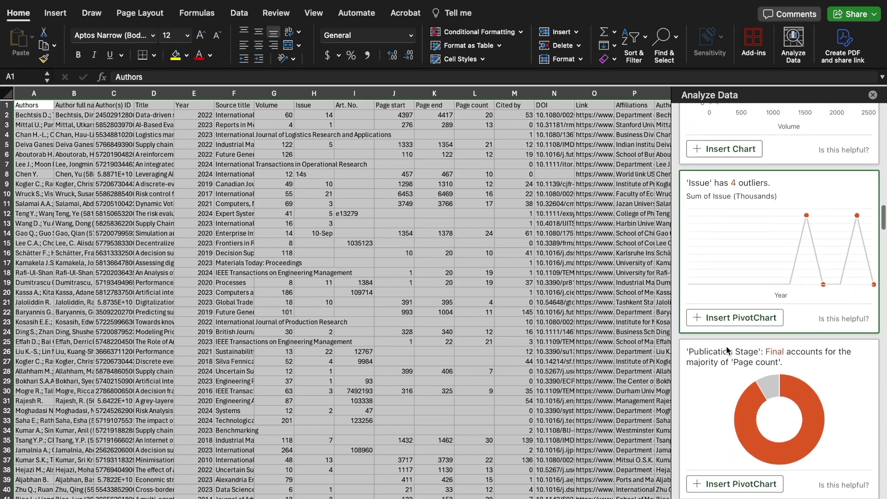
pyautogui.scroll(-4, 727, 350)
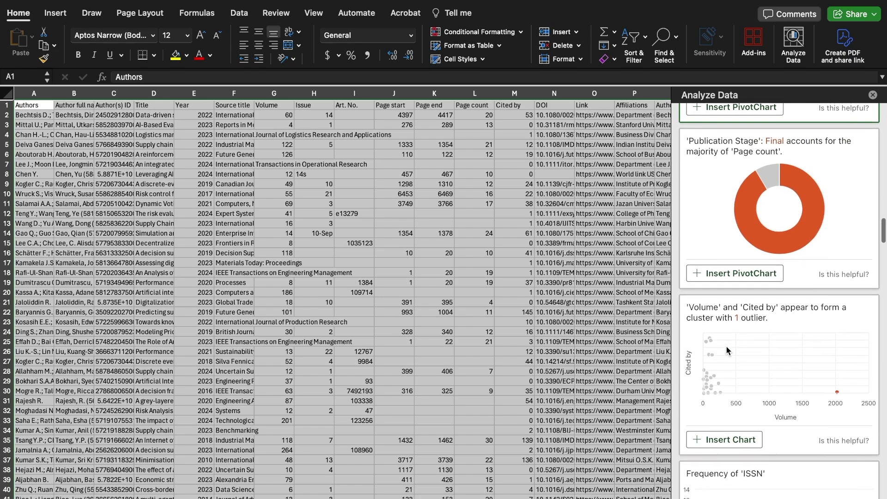
pyautogui.scroll(15, 727, 350)
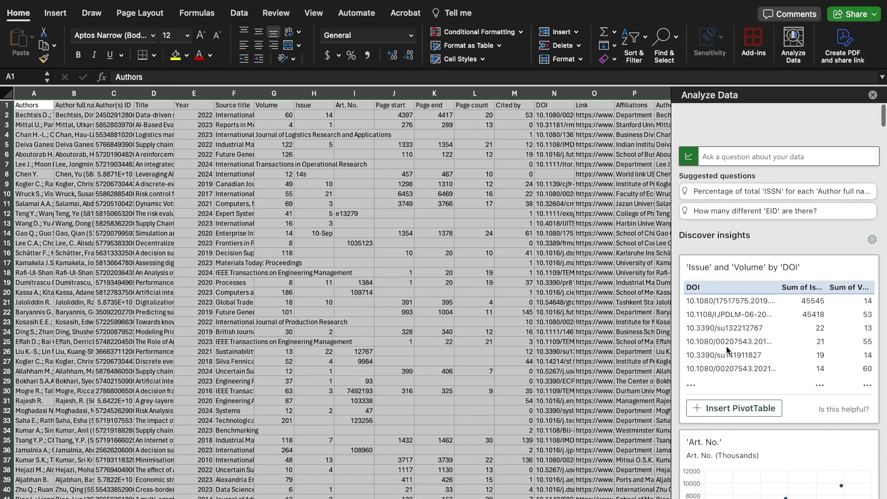
# Ask Analyze Data the question "yearwise publication" about the publication records.
pyautogui.click(716, 116)
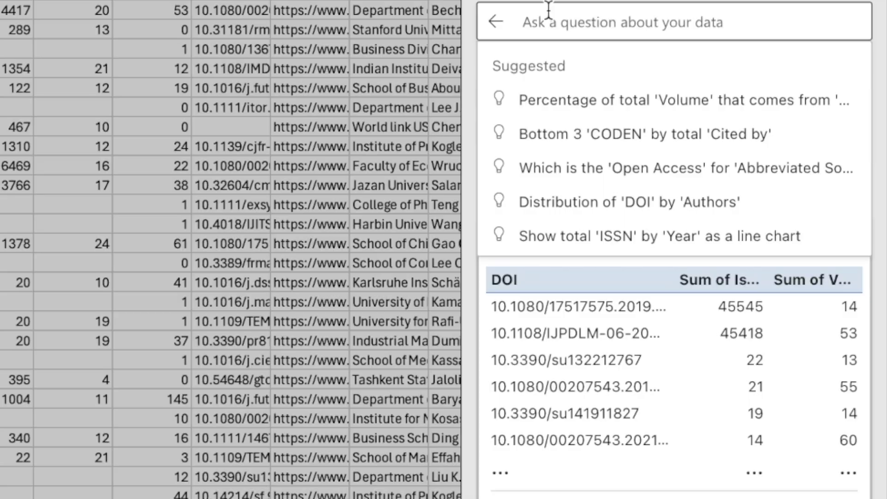
pyautogui.write('ye')
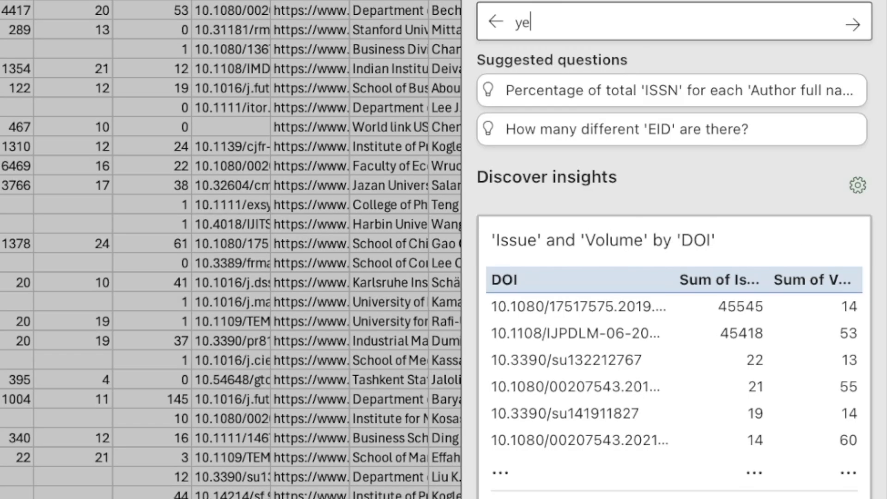
pyautogui.write('ar')
pyautogui.press('BackSpace')
pyautogui.write('wise publi')
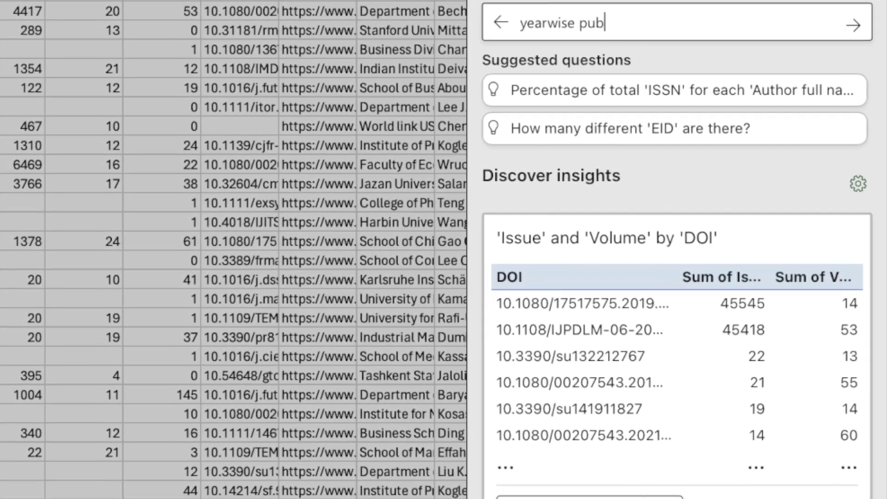
pyautogui.write('cation')
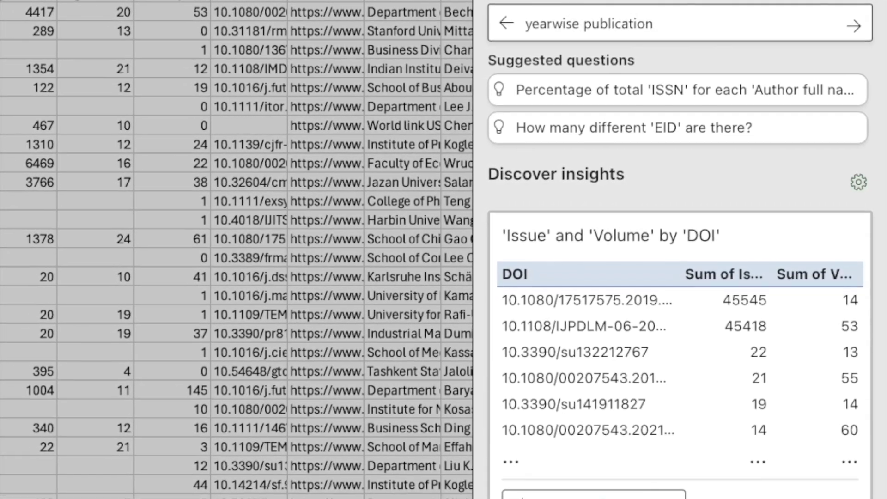
pyautogui.click(855, 27)
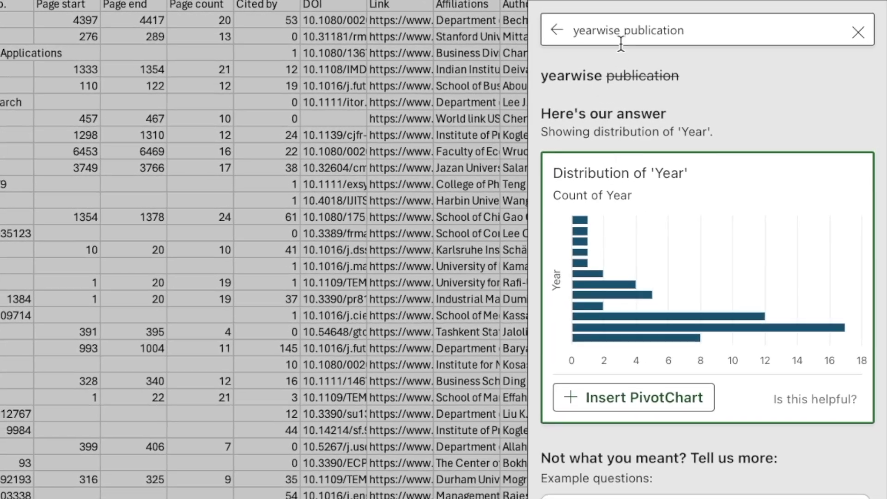
# Shorten the question to "yearwise", run it and insert the resulting distribution of Year as a PivotChart.
pyautogui.moveTo(627, 35); pyautogui.dragTo(688, 32)
pyautogui.press('BackSpace')
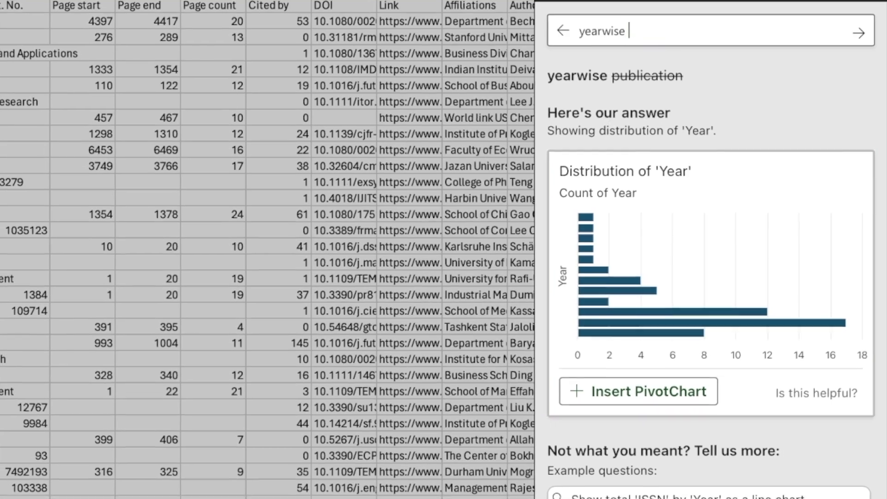
pyautogui.press('Return')
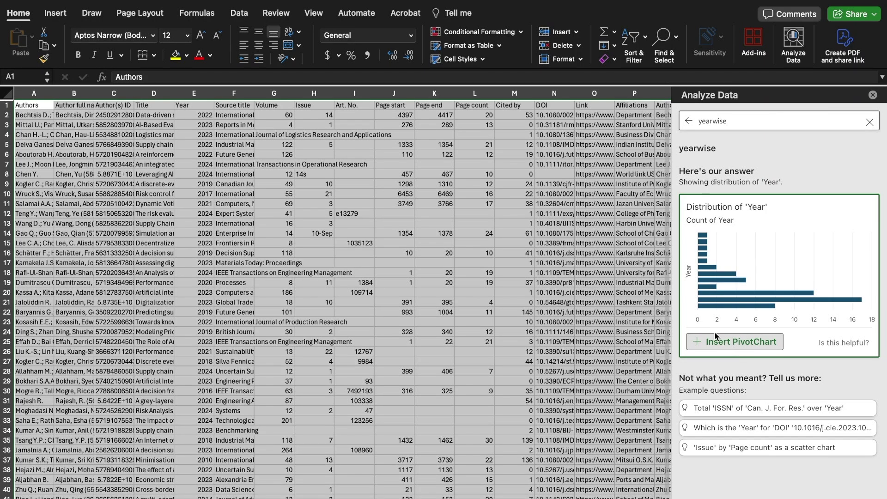
pyautogui.click(728, 343)
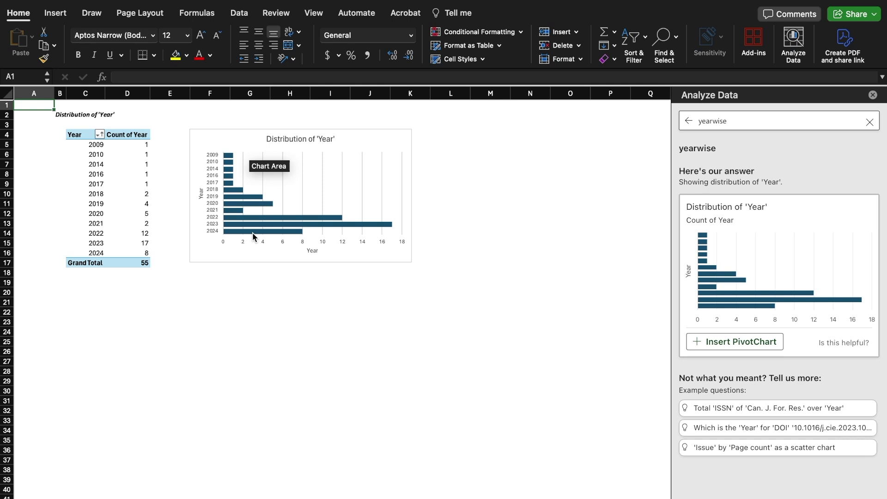
# Show the publication records behind the 2022 count in the Year PivotTable and look across their columns.
pyautogui.moveTo(271, 220)
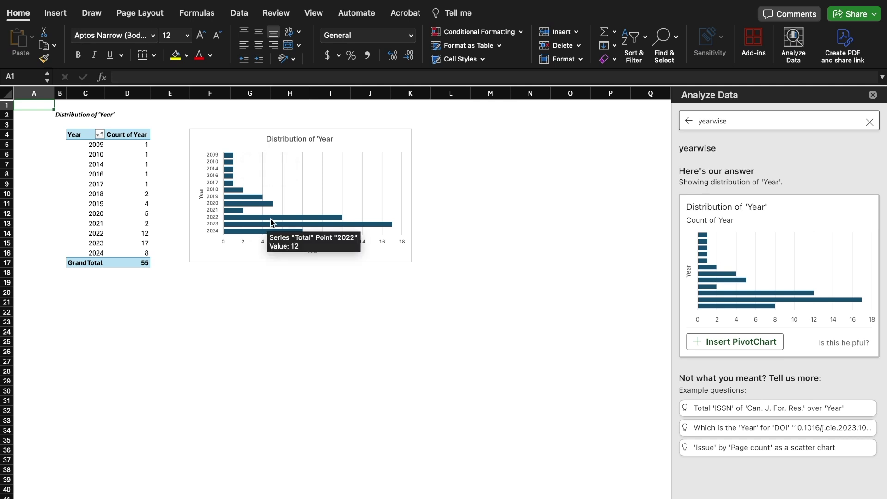
pyautogui.click(137, 146)
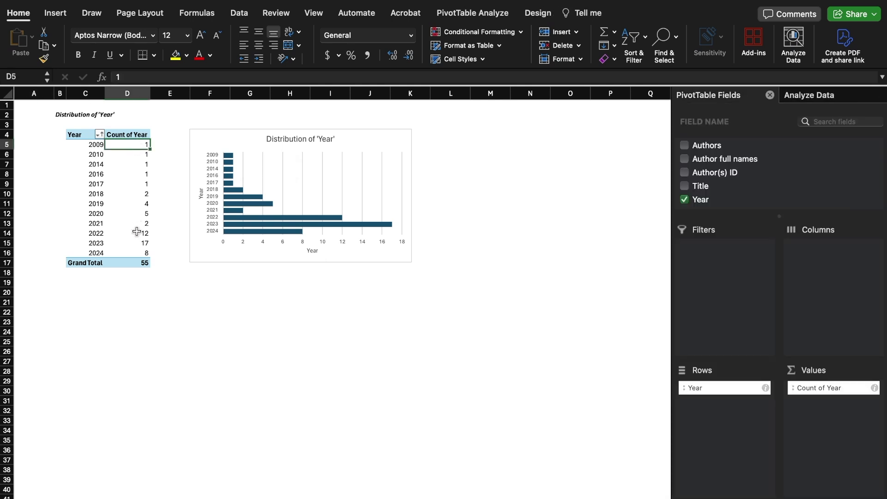
pyautogui.click(137, 232)
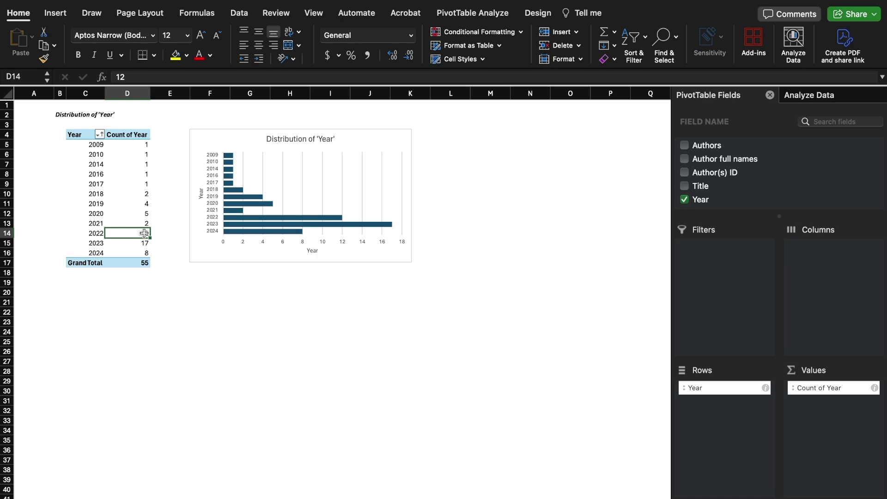
pyautogui.press('super+z')
pyautogui.hscroll(1, 264, 308)
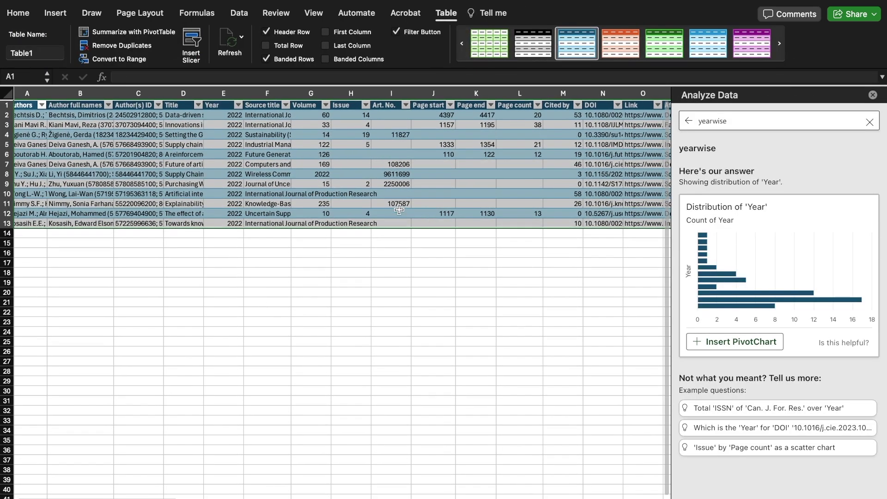
pyautogui.hscroll(10, 353, 292)
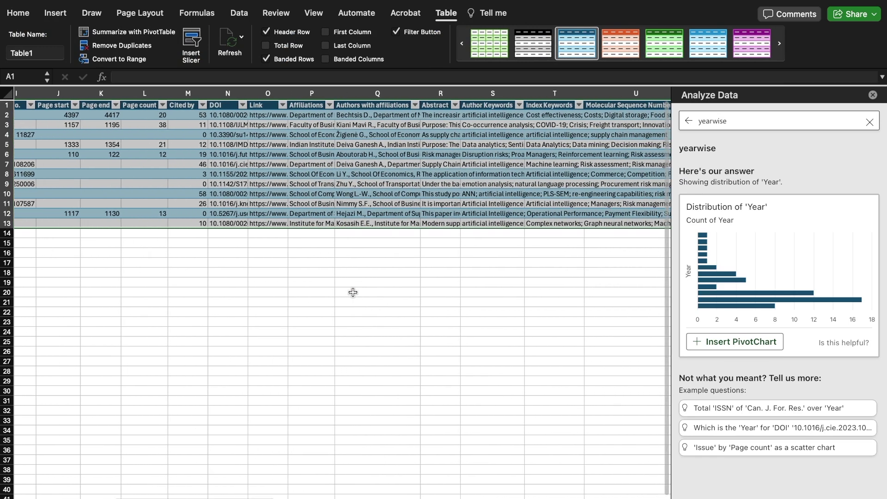
pyautogui.hscroll(-8, 352, 292)
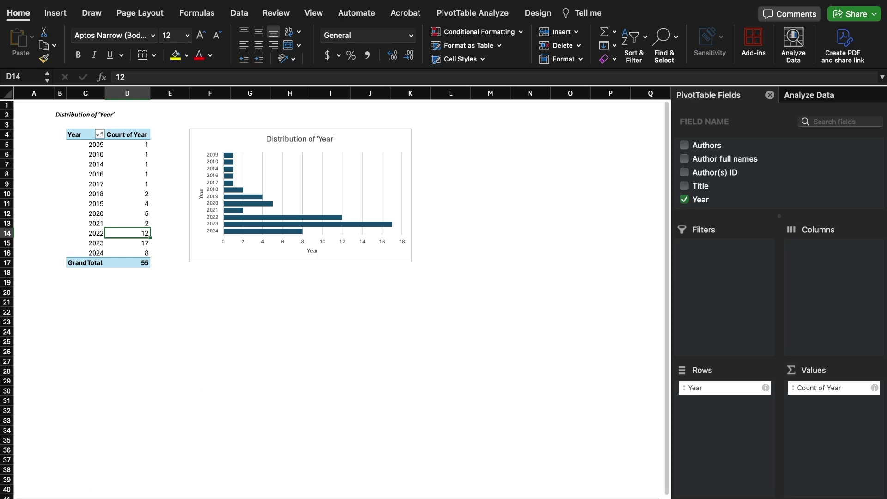
# Return to the publication data sheet and replace the Analyze Data question with "source title".
pyautogui.press('super+z')
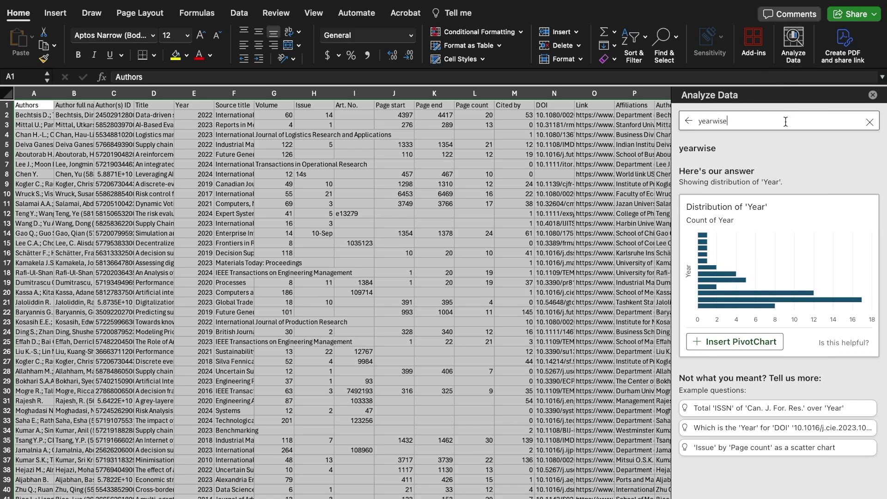
pyautogui.press('super+a')
pyautogui.press('BackSpace')
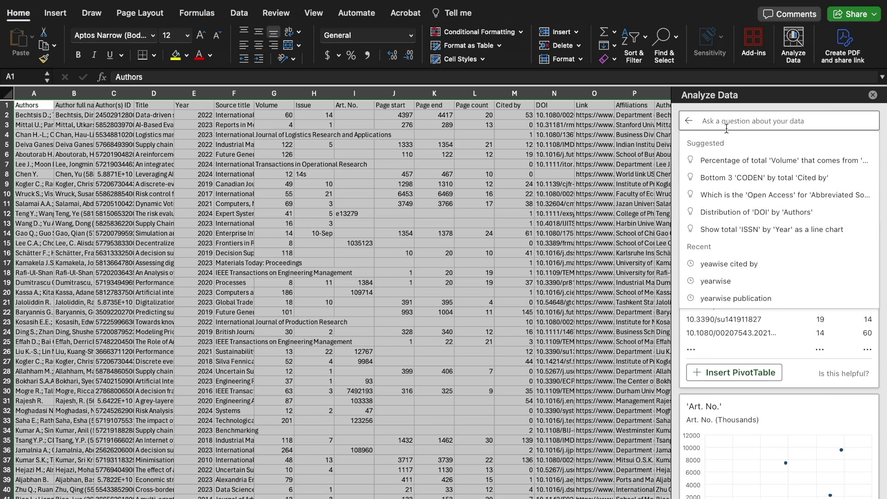
pyautogui.write('source titl')
pyautogui.click(735, 117)
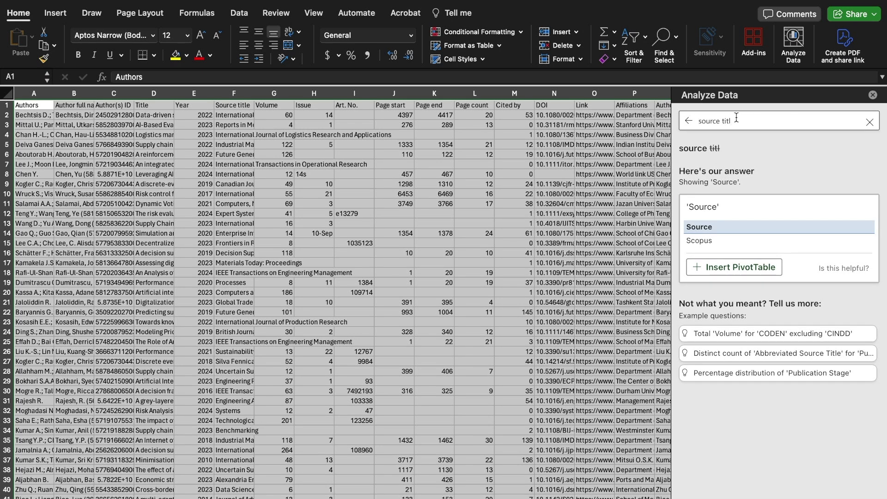
pyautogui.write('e')
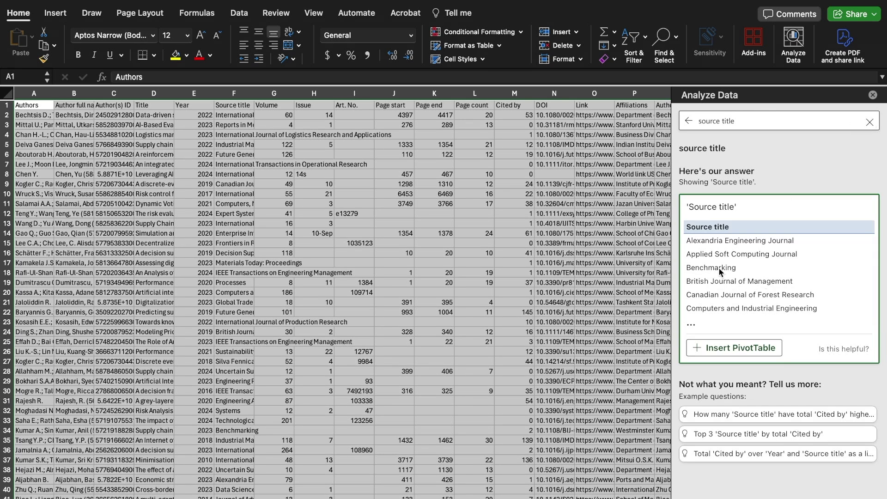
# Ask Analyze Data for the "most frequent source title" and insert the answer as a PivotTable.
pyautogui.click(870, 122)
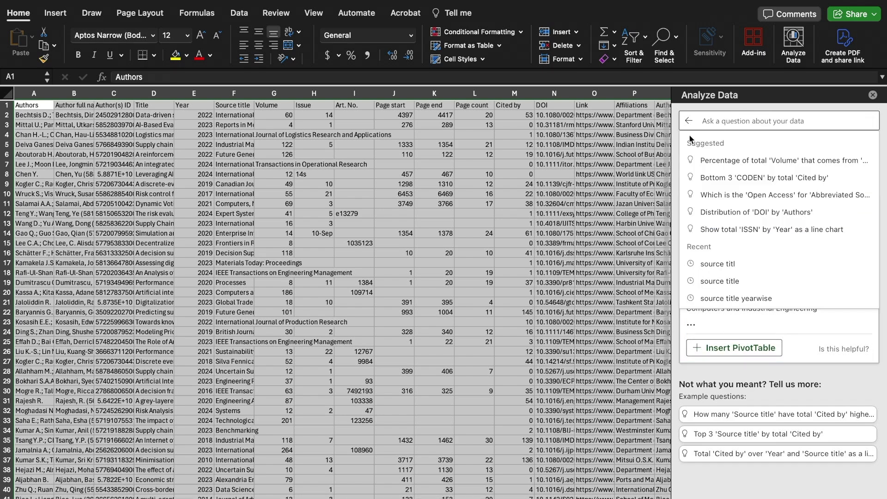
pyautogui.write('mo')
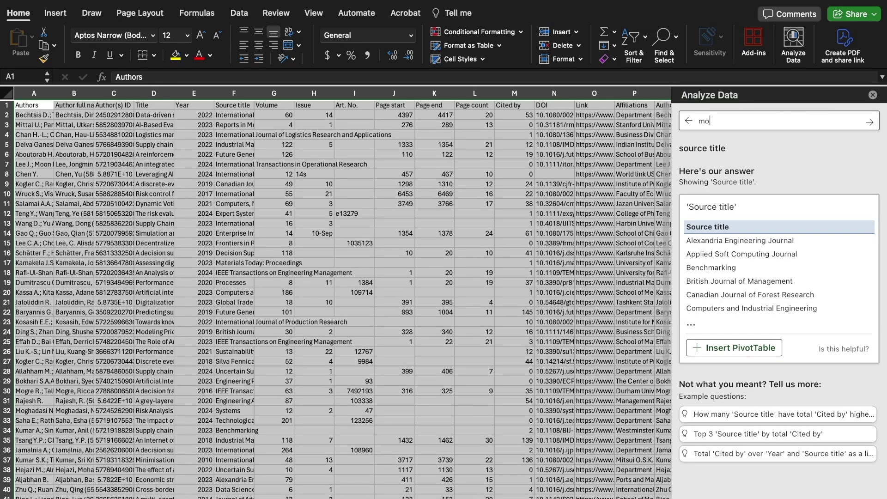
pyautogui.write('st frequant')
pyautogui.press('BackSpace')
pyautogui.press('BackSpace')
pyautogui.press('BackSpace')
pyautogui.press('BackSpace')
pyautogui.write('ent source title')
pyautogui.click(869, 123)
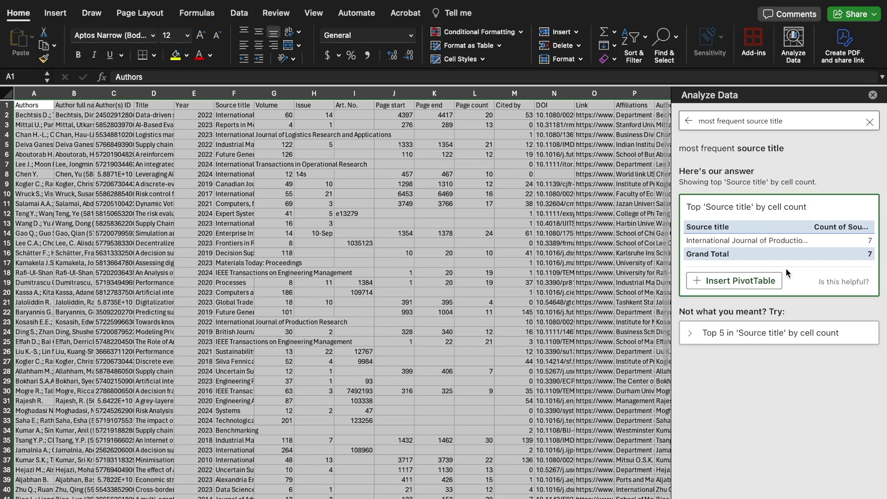
pyautogui.click(745, 280)
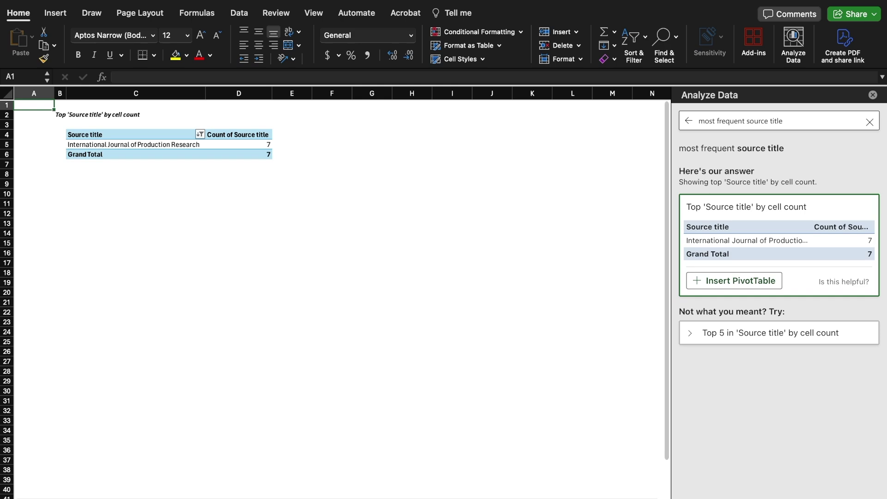
# Return to the publication data sheet and ask Analyze Data for the "10 most frequent source title".
pyautogui.hotkey('ctrl', 'pagedown')
pyautogui.click(804, 116)
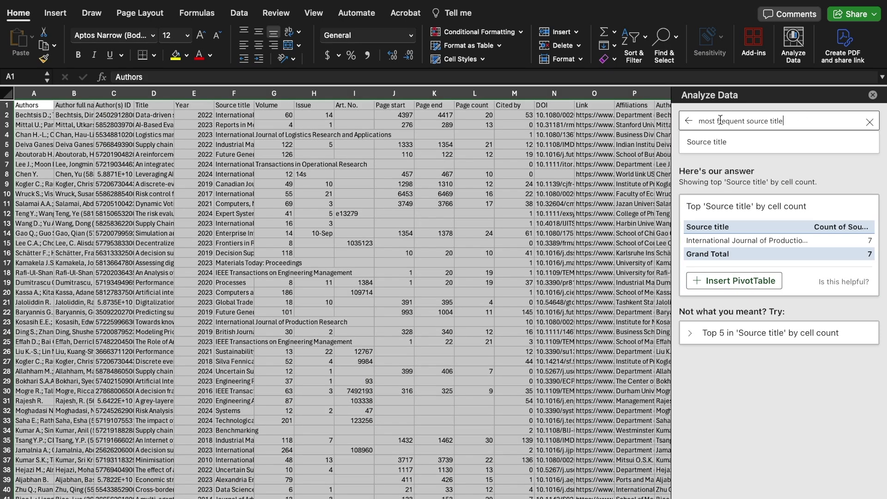
pyautogui.click(697, 121)
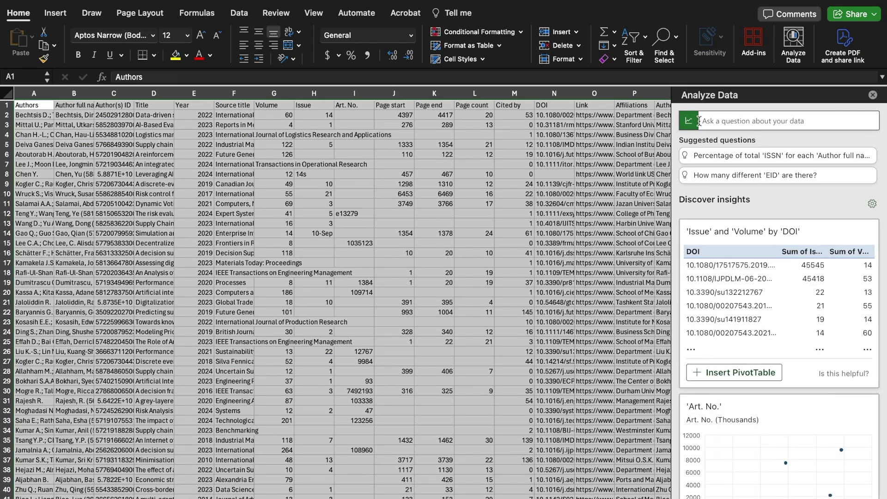
pyautogui.click(706, 121)
pyautogui.write('10 m')
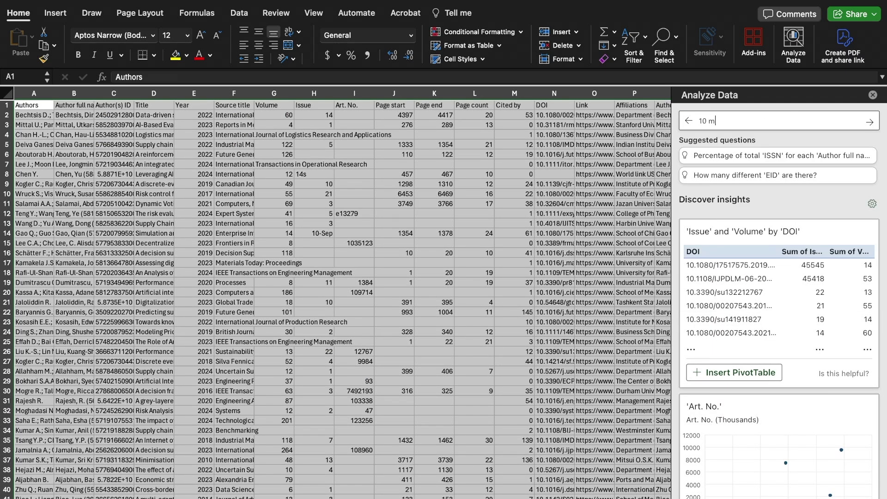
pyautogui.write('ost frequant')
pyautogui.press('BackSpace')
pyautogui.press('BackSpace')
pyautogui.press('BackSpace')
pyautogui.write('ent source title')
pyautogui.click(870, 122)
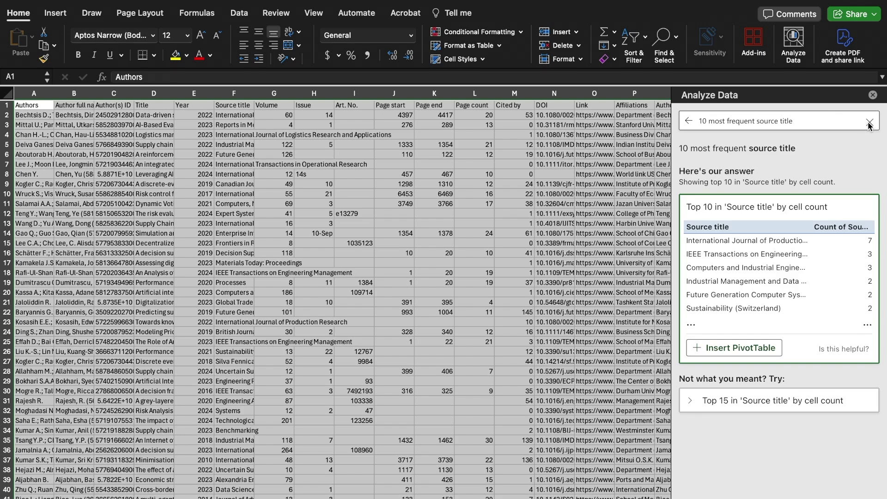
# Insert the top 10 source titles by cell count as a PivotTable and review the listed journals and their counts.
pyautogui.click(728, 347)
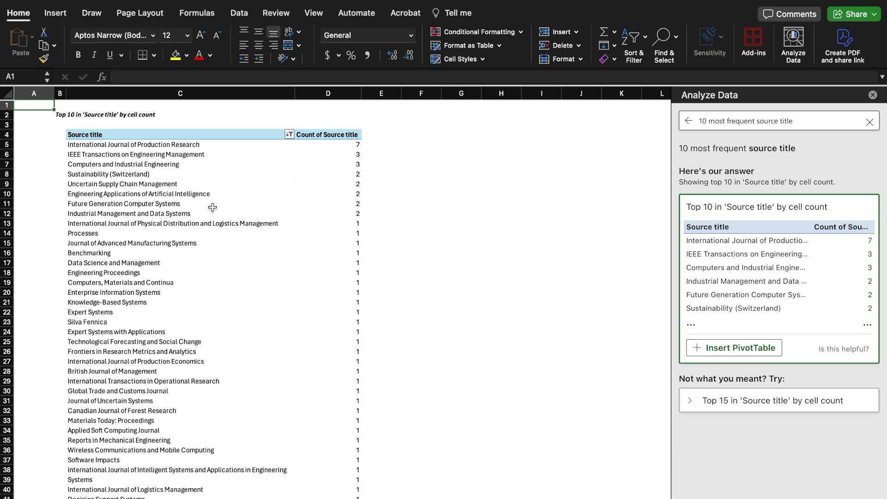
pyautogui.scroll(-10, 347, 243)
pyautogui.scroll(-2, 346, 243)
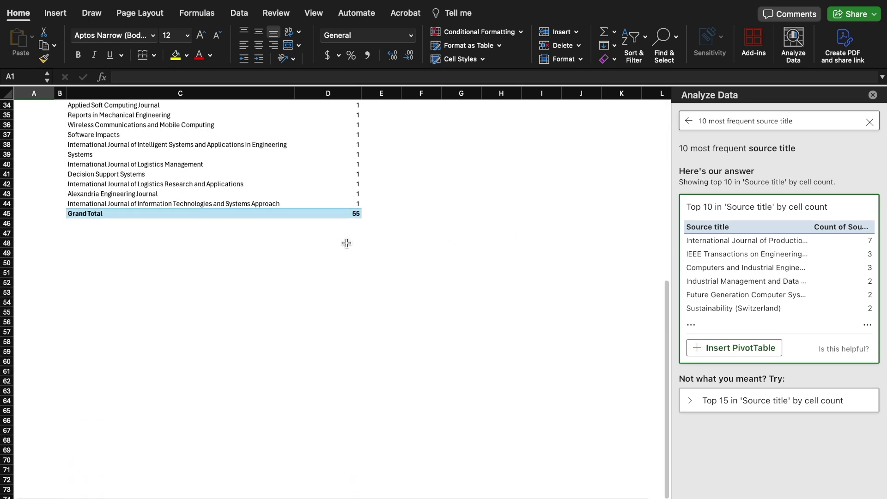
pyautogui.scroll(5, 347, 243)
pyautogui.scroll(4, 240, 211)
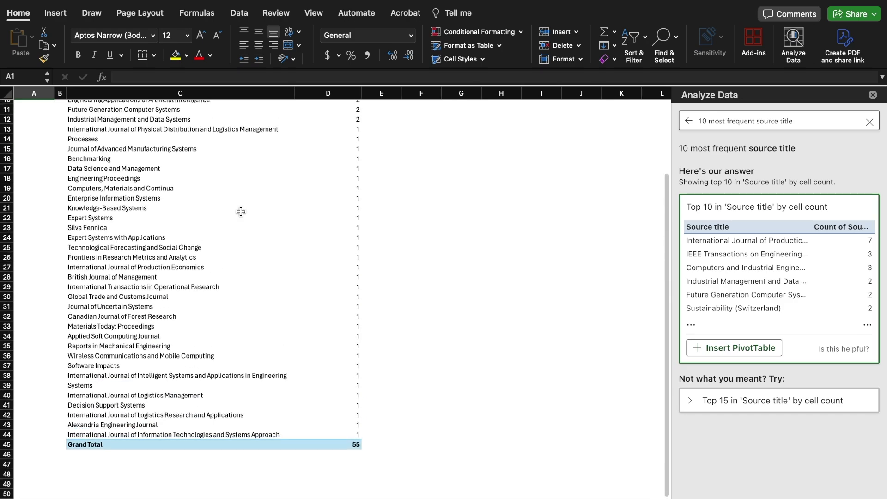
pyautogui.scroll(2, 241, 211)
pyautogui.scroll(-2, 254, 273)
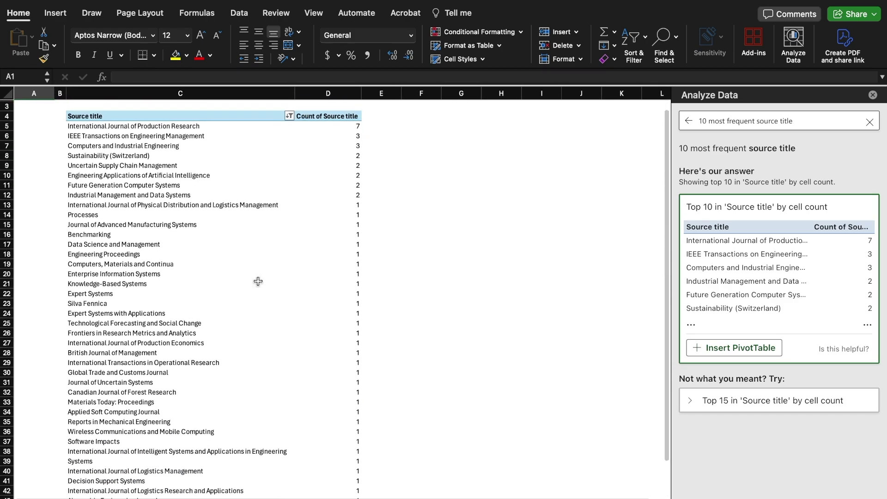
# Review the full list of source titles and their counts in the PivotTable, down to the grand total.
pyautogui.scroll(-3, 257, 281)
pyautogui.scroll(3, 306, 376)
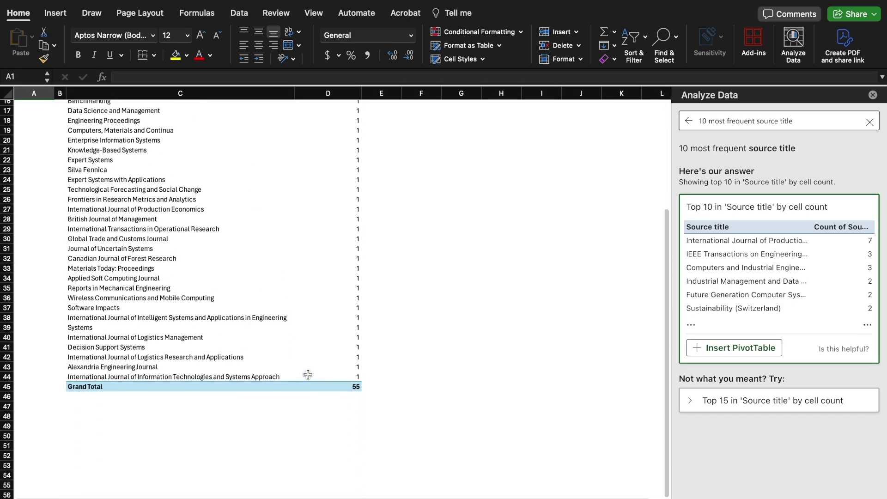
pyautogui.scroll(3, 308, 374)
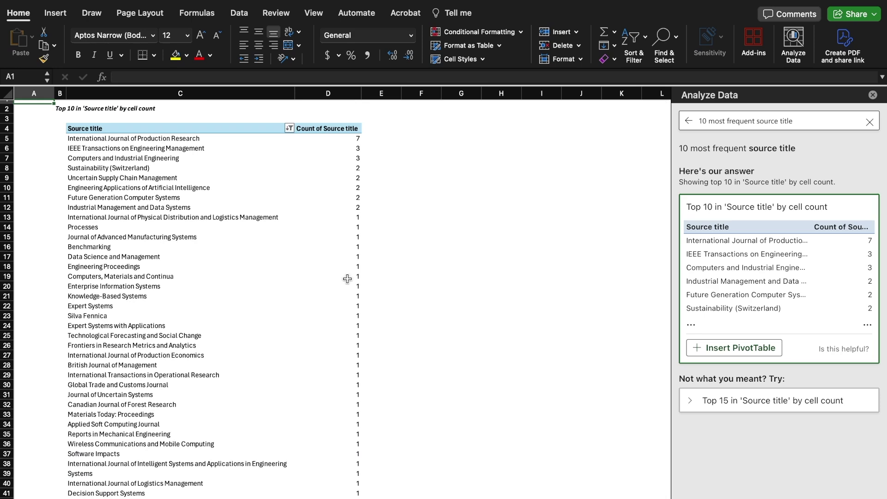
pyautogui.scroll(-3, 348, 278)
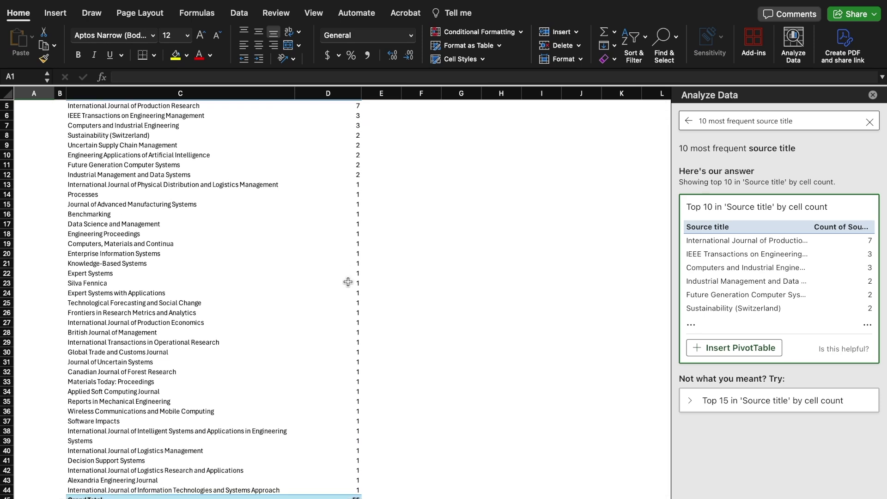
pyautogui.scroll(-3, 348, 282)
pyautogui.scroll(5, 348, 279)
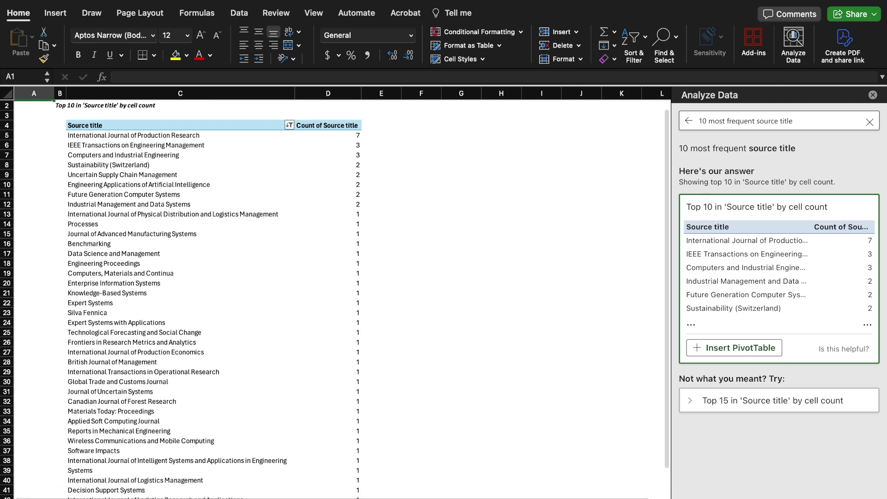
# Return to the publication data sheet, close Analyze Data, and create a PivotChart from scopus!$A$1:$AT$56 on a new worksheet.
pyautogui.hotkey('ctrl', 'pagedown')
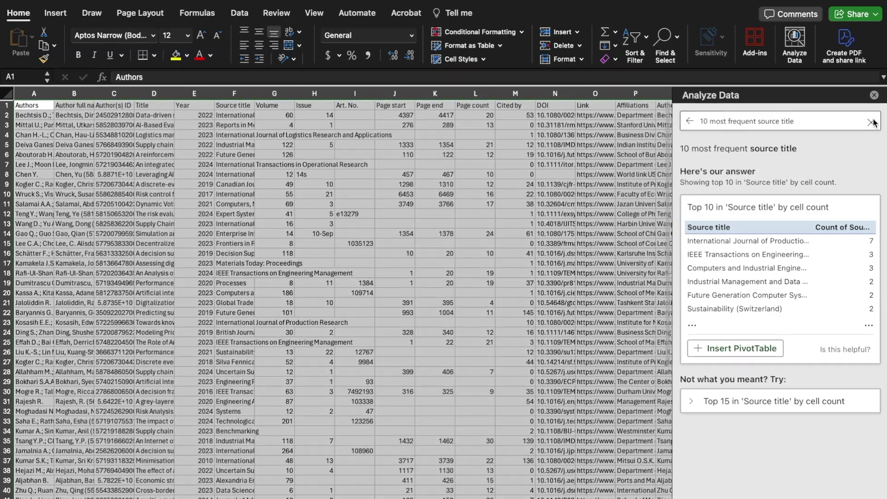
pyautogui.click(876, 95)
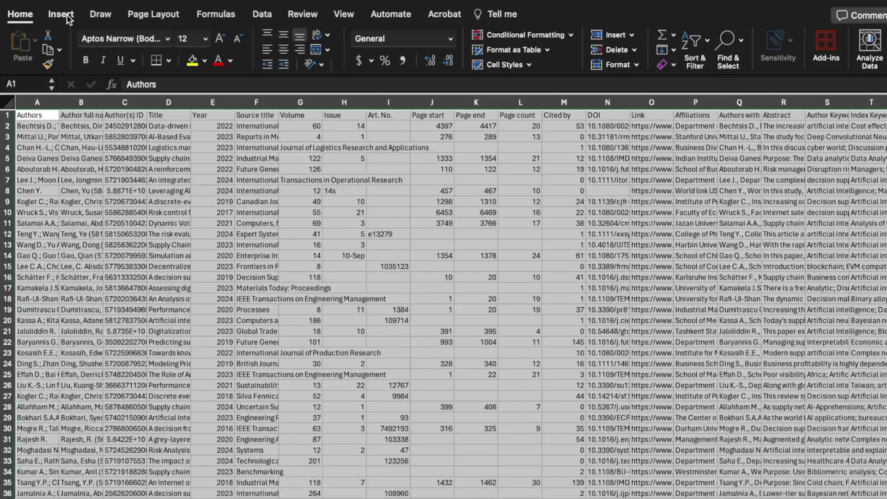
pyautogui.click(65, 15)
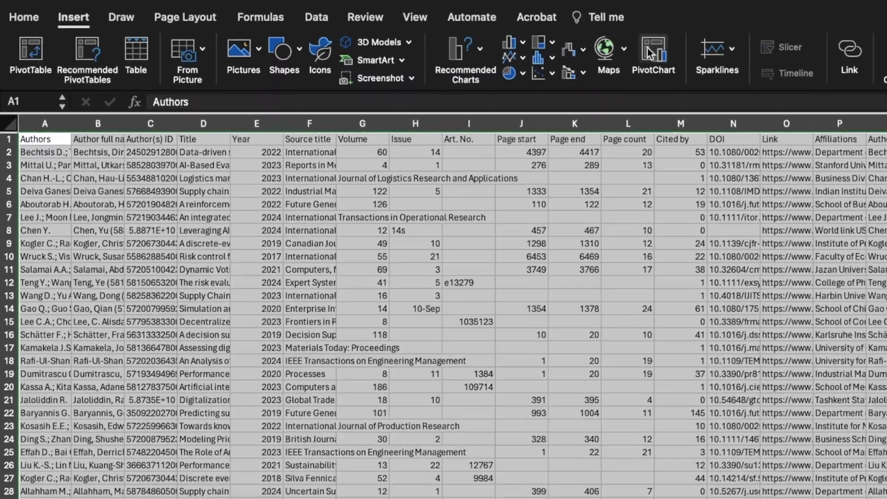
pyautogui.click(652, 53)
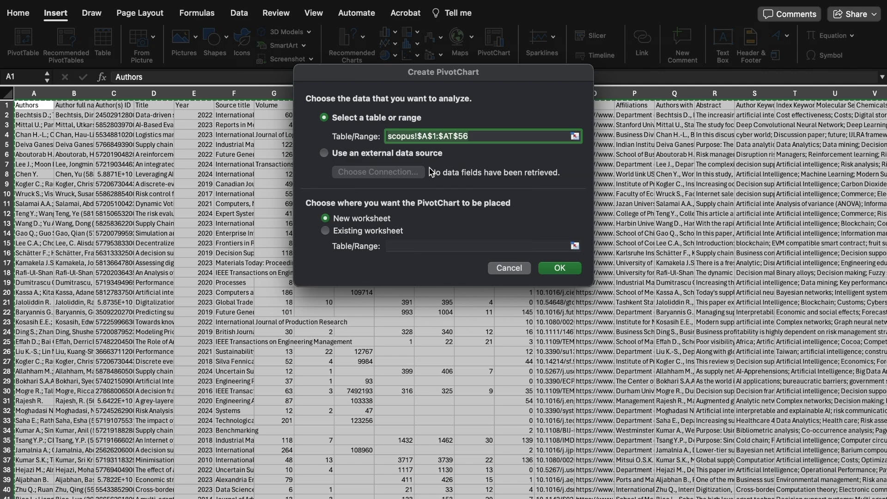
pyautogui.click(556, 269)
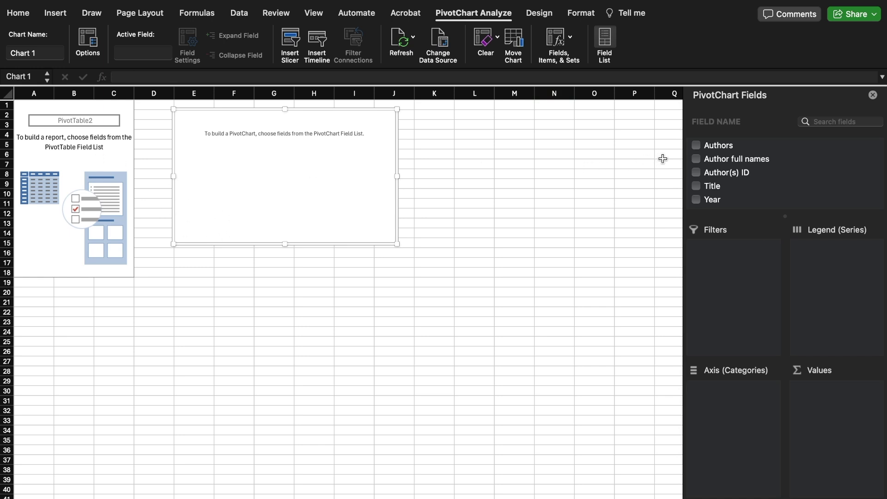
# Add the Year field to the PivotChart as both the summarized value and the axis category.
pyautogui.scroll(-2, 709, 160)
pyautogui.scroll(-5, 709, 160)
pyautogui.scroll(7, 708, 159)
pyautogui.scroll(-1, 708, 160)
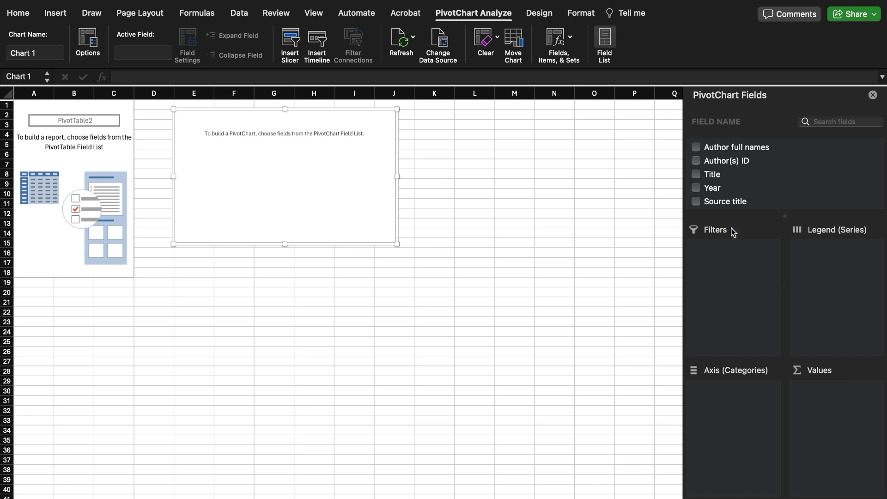
pyautogui.scroll(-1, 723, 194)
pyautogui.scroll(-2, 722, 194)
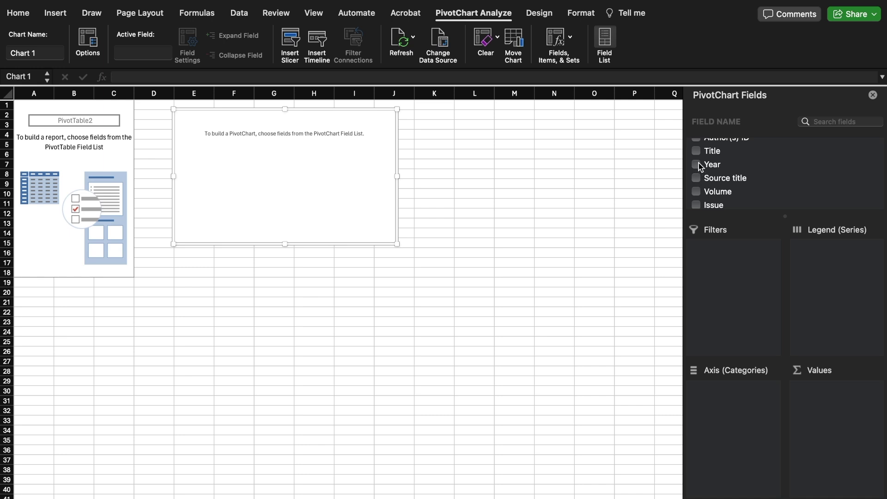
pyautogui.click(696, 165)
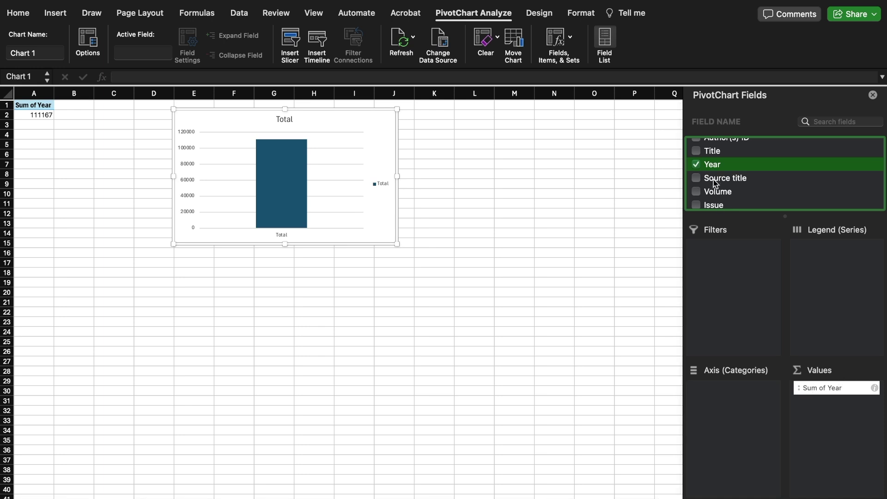
pyautogui.moveTo(714, 166); pyautogui.dragTo(737, 386)
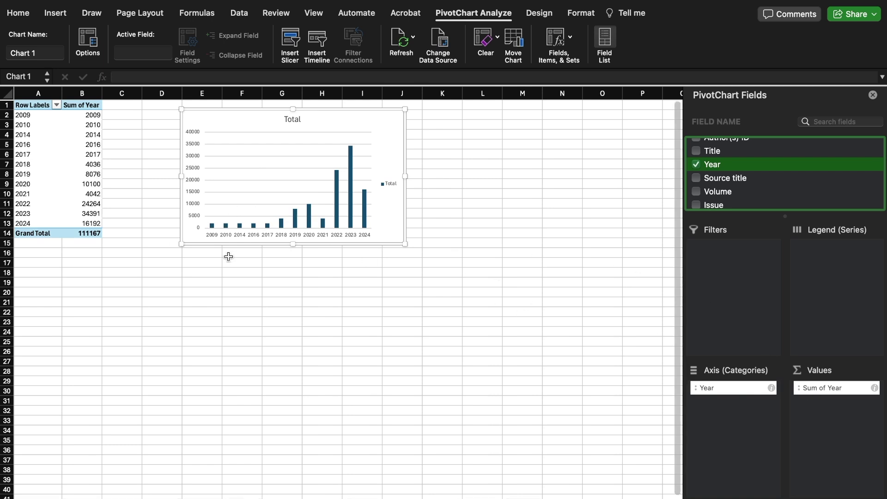
# Change the summary function of the Year value field from Sum to Count.
pyautogui.click(801, 390)
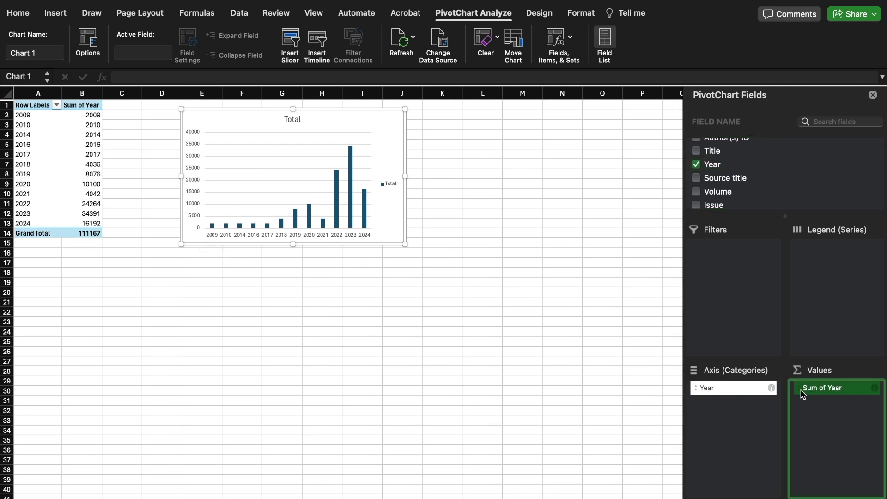
pyautogui.click(92, 114)
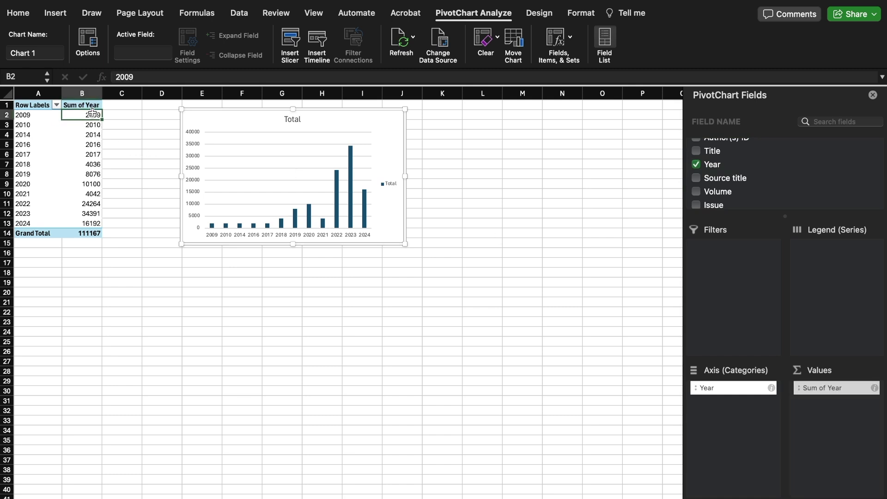
pyautogui.doubleClick(94, 106)
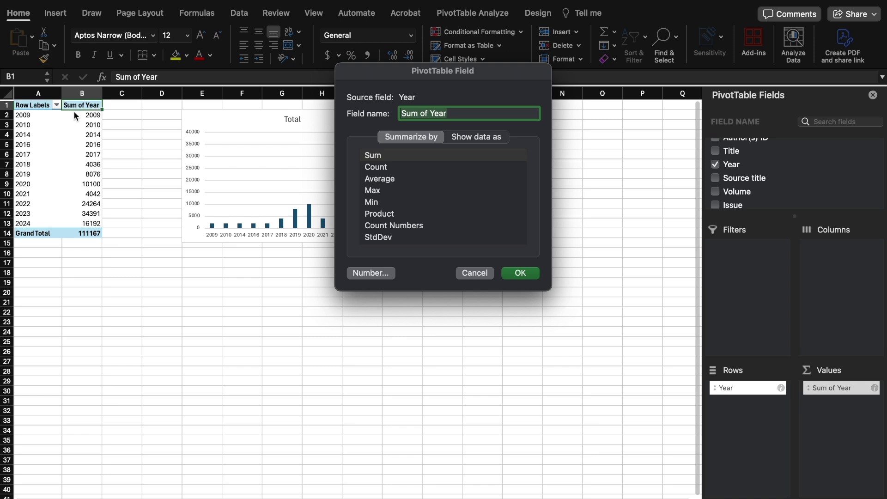
pyautogui.click(370, 169)
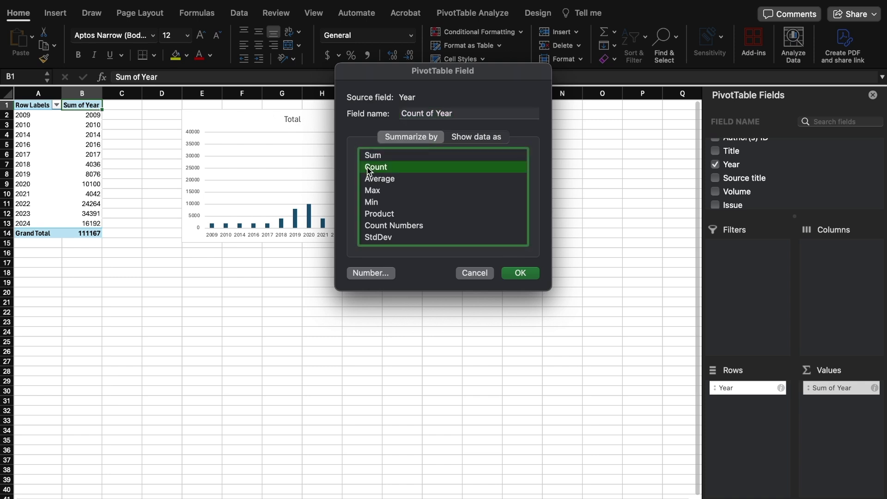
pyautogui.click(518, 274)
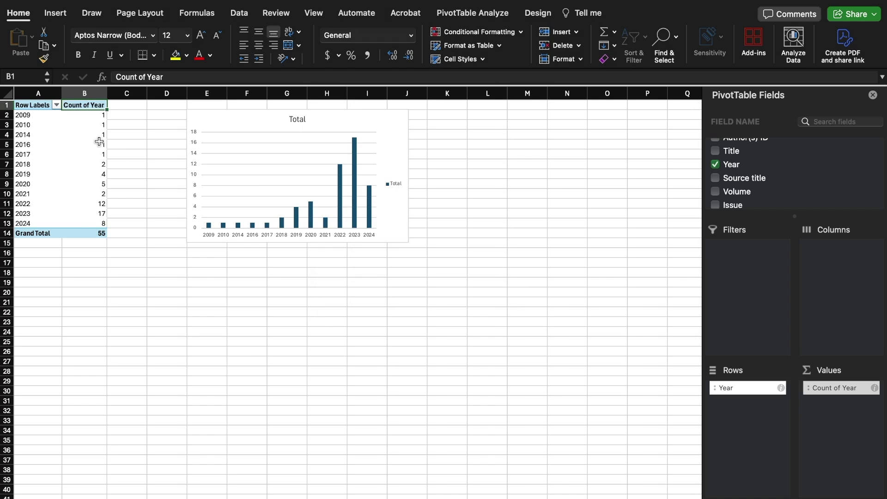
# Examine the other summary functions available for the Count of Year value field.
pyautogui.moveTo(814, 389); pyautogui.dragTo(812, 393)
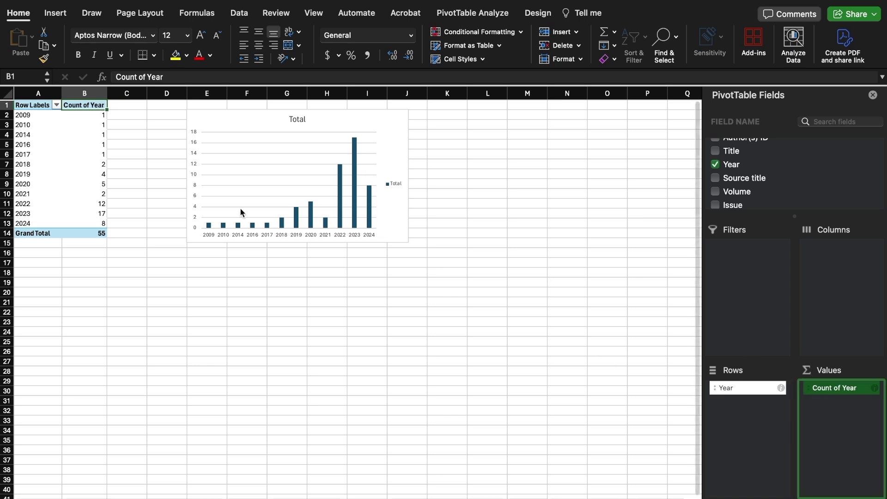
pyautogui.click(90, 105)
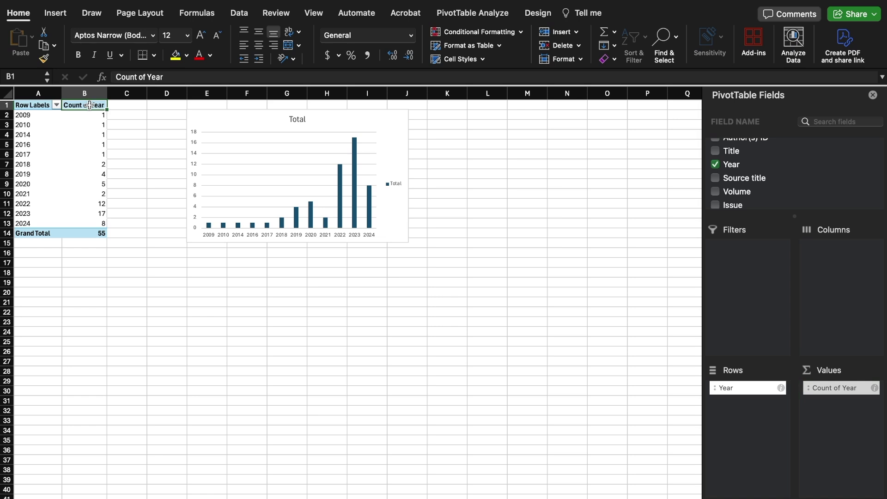
pyautogui.doubleClick(89, 106)
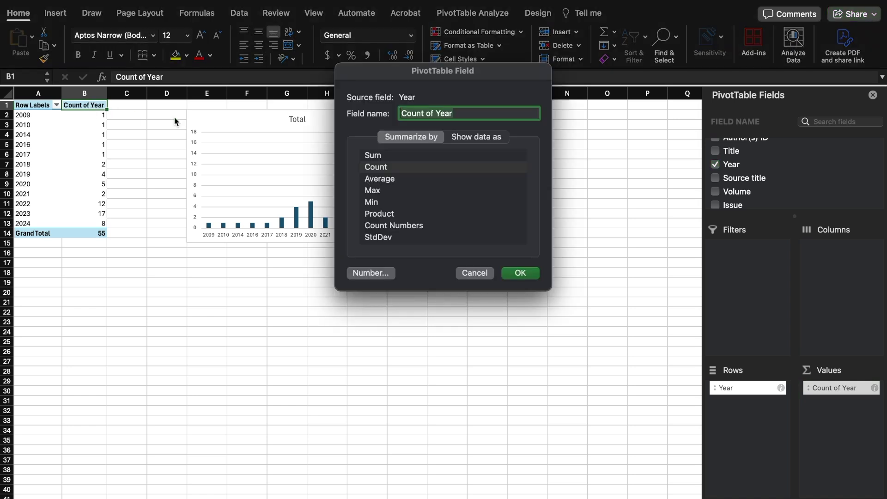
pyautogui.scroll(-5, 409, 220)
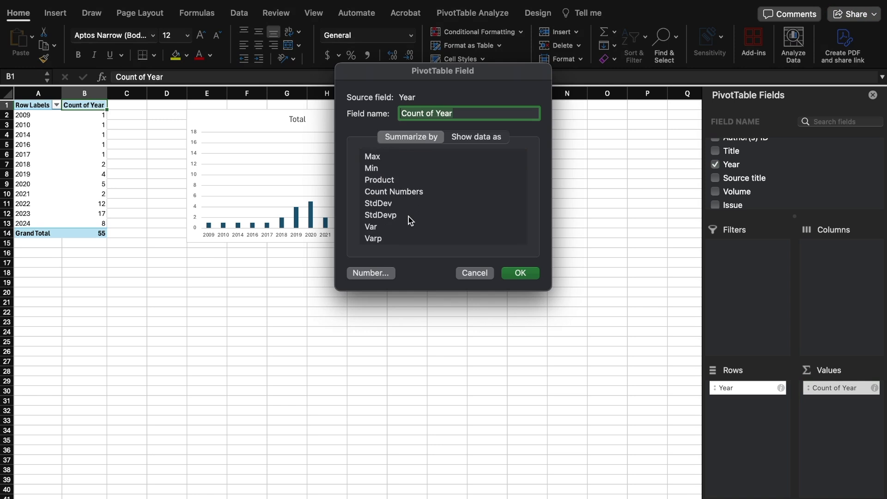
pyautogui.click(473, 277)
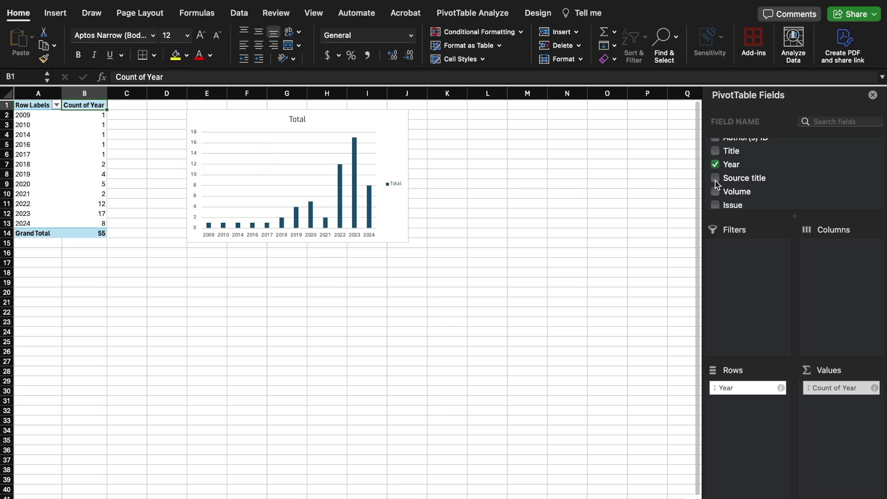
# Find the Cited by field and add it to the PivotTable values as a sum alongside the year count.
pyautogui.scroll(-10, 720, 183)
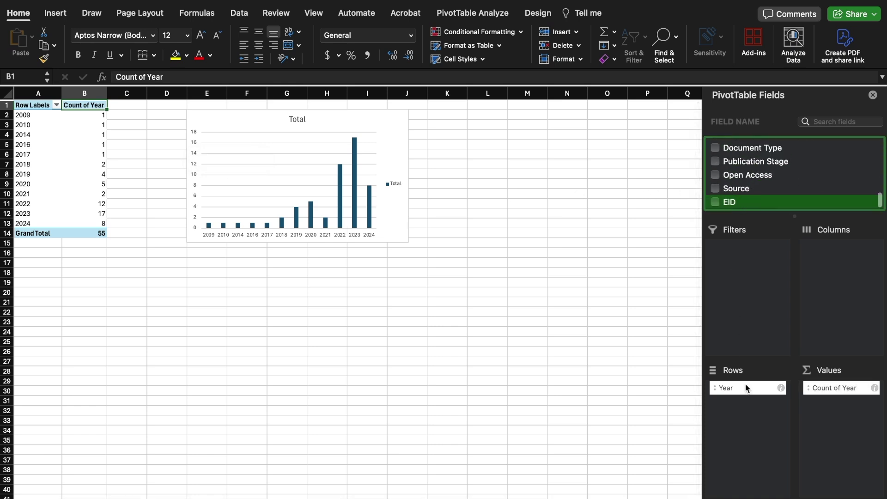
pyautogui.scroll(15, 726, 180)
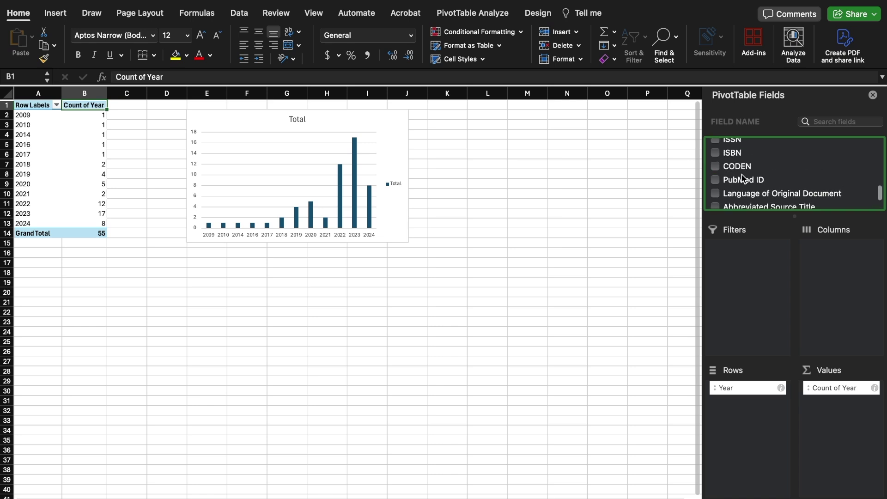
pyautogui.scroll(-5, 726, 181)
pyautogui.click(716, 153)
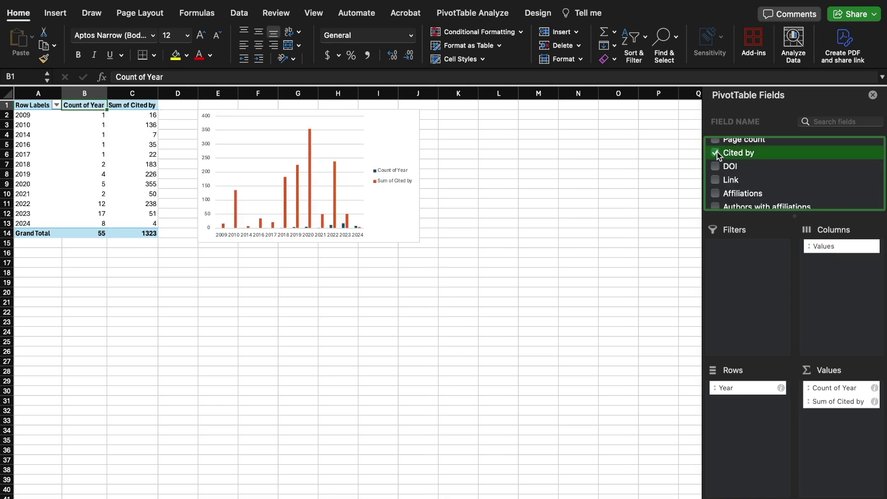
pyautogui.click(718, 154)
pyautogui.click(720, 156)
# Find the Source title field and add it to the PivotTable rows, nested beneath Year.
pyautogui.scroll(5, 734, 161)
pyautogui.scroll(4, 734, 161)
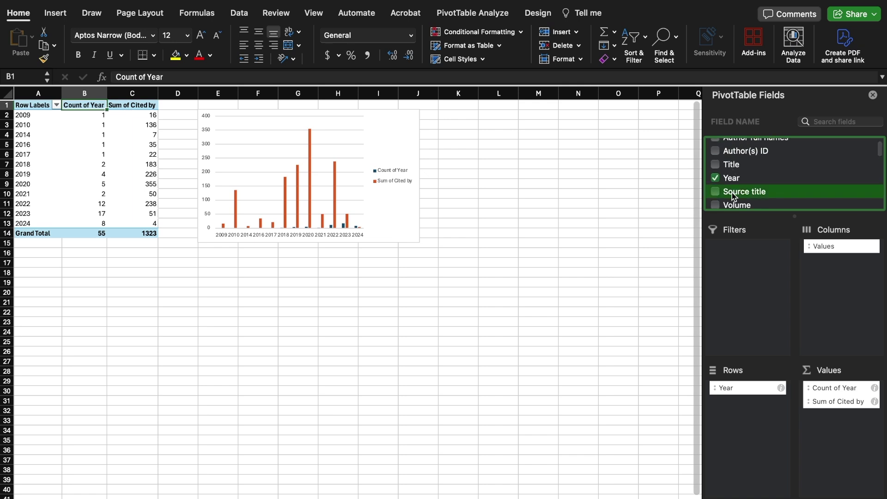
pyautogui.scroll(-10, 739, 196)
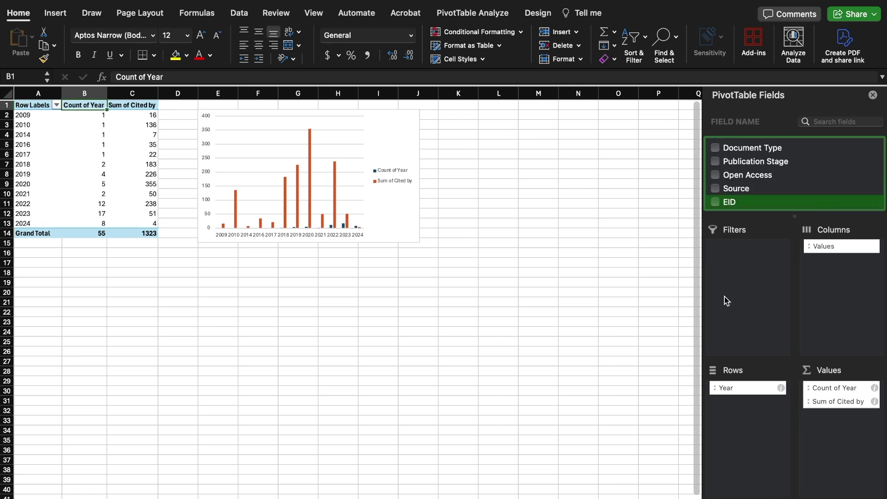
pyautogui.scroll(8, 735, 192)
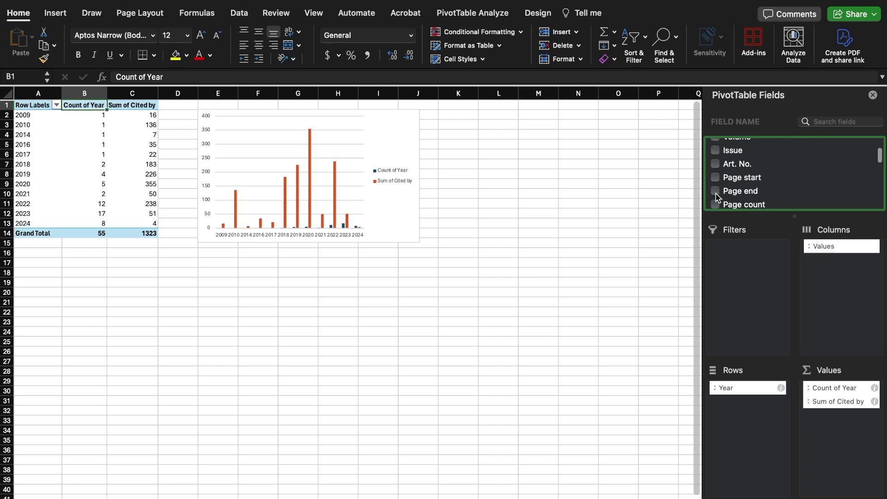
pyautogui.scroll(-3, 717, 196)
pyautogui.scroll(10, 717, 197)
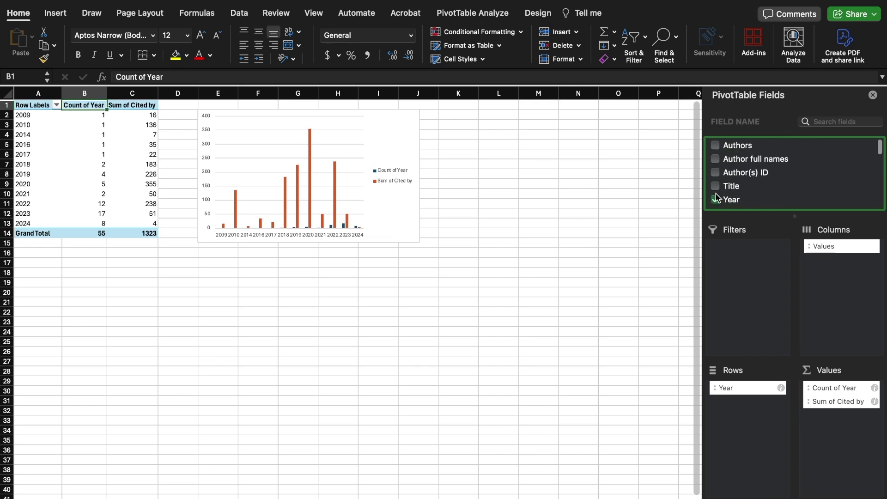
pyautogui.scroll(-2, 720, 195)
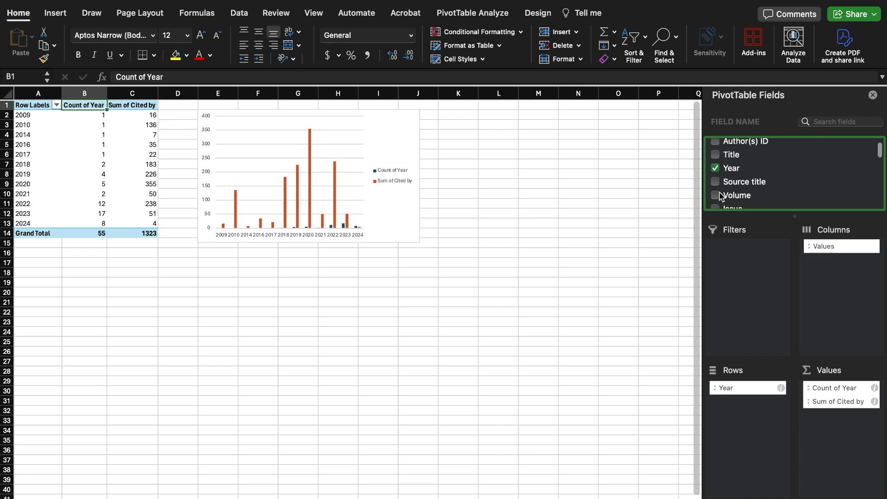
pyautogui.click(716, 181)
pyautogui.moveTo(717, 184); pyautogui.dragTo(747, 410)
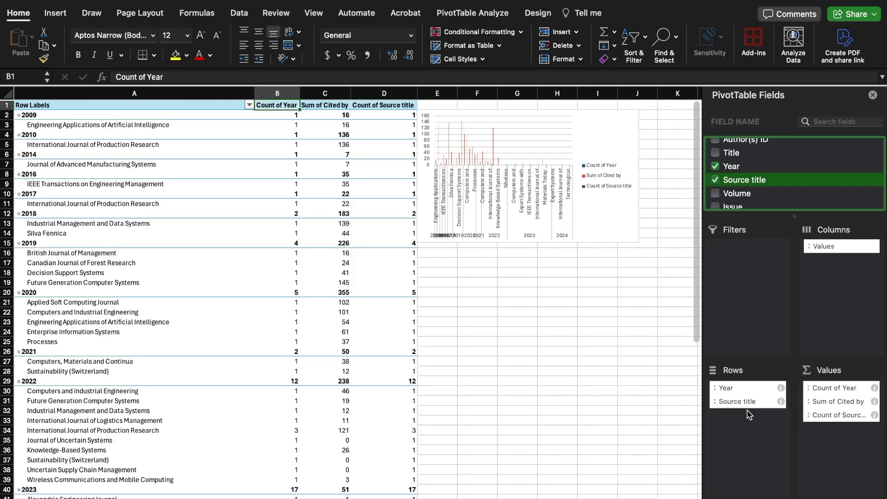
# Take Count of Source title out of the PivotTable values.
pyautogui.moveTo(838, 419); pyautogui.dragTo(845, 415)
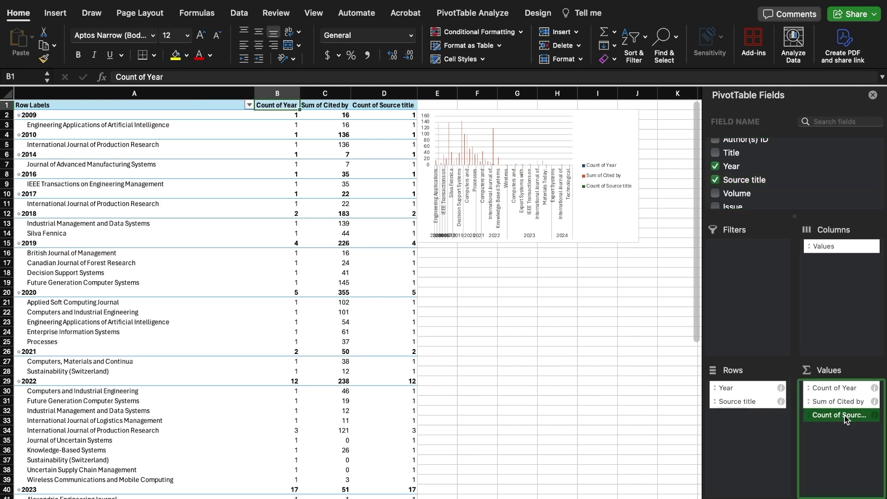
pyautogui.rightClick(844, 415)
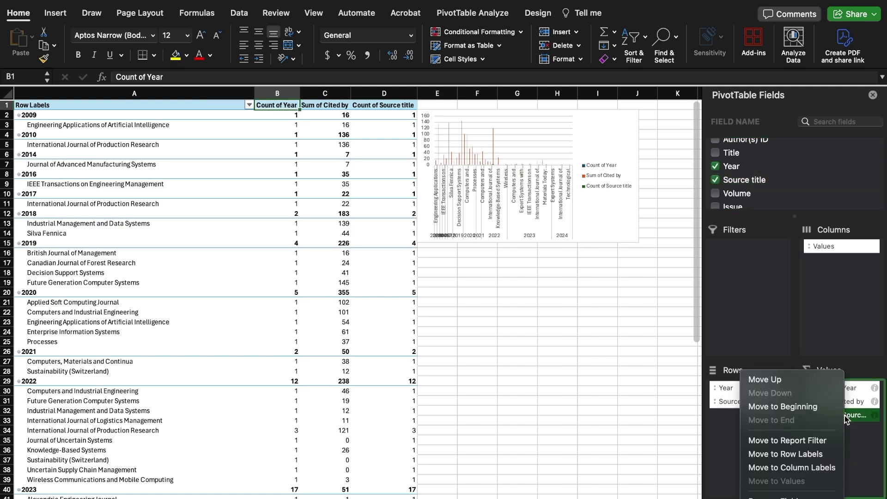
pyautogui.click(780, 497)
pyautogui.click(760, 453)
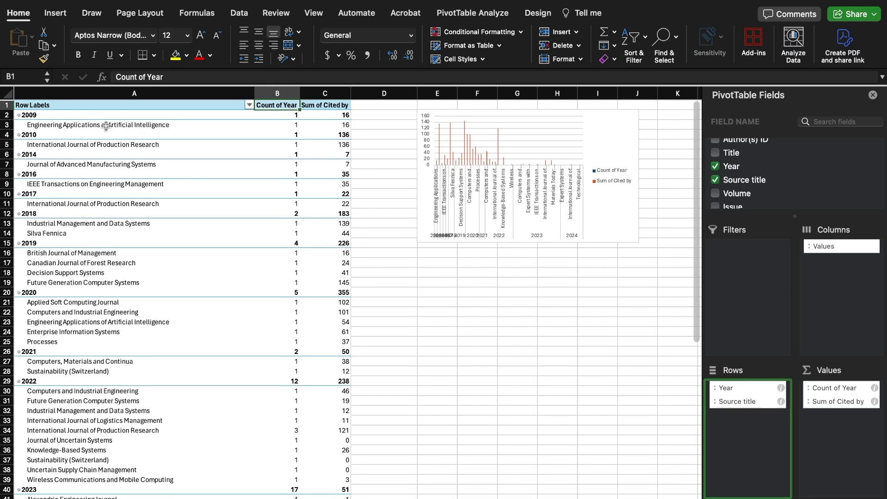
# Examine the year counts and citation sums for the journals listed under 2009, 2010 and 2014 in the PivotTable.
pyautogui.click(106, 126)
pyautogui.press('Right')
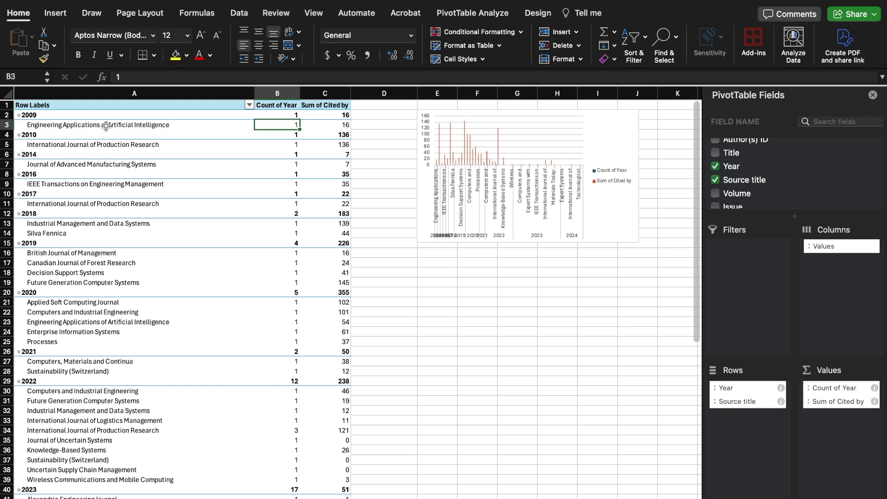
pyautogui.press('Right')
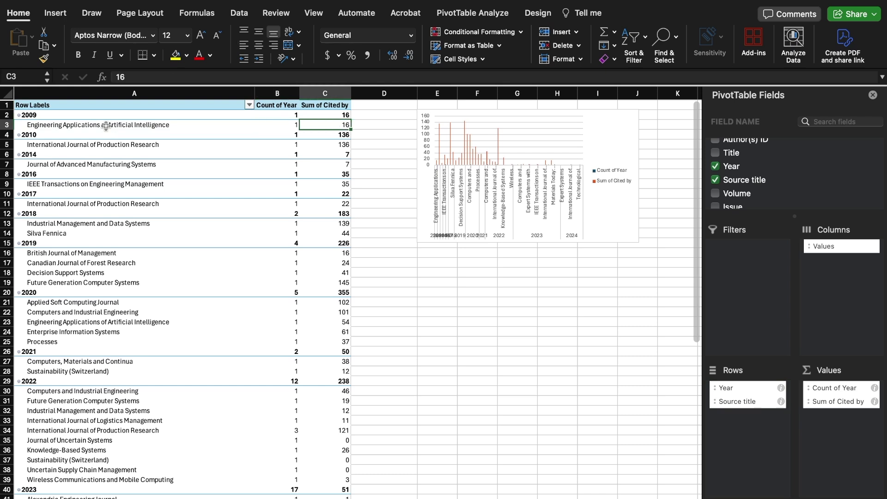
pyautogui.press('Left')
pyautogui.press('Left')
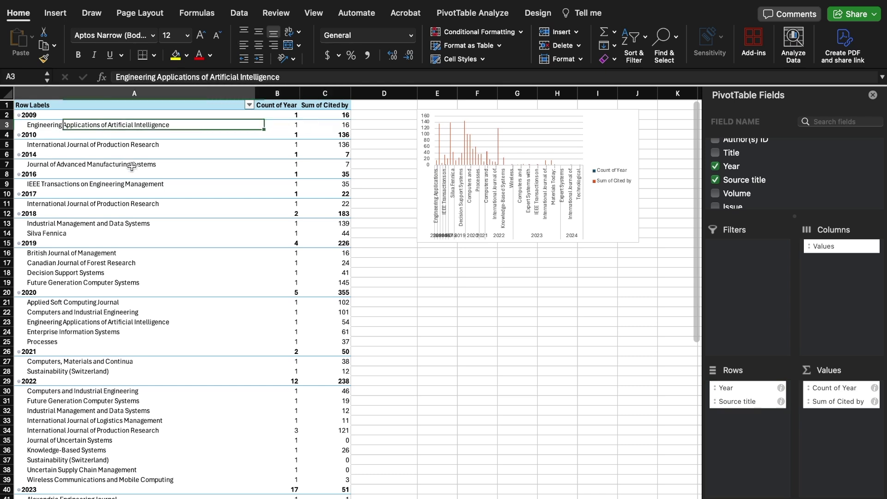
pyautogui.press('Down')
pyautogui.press('Down')
pyautogui.press('Right')
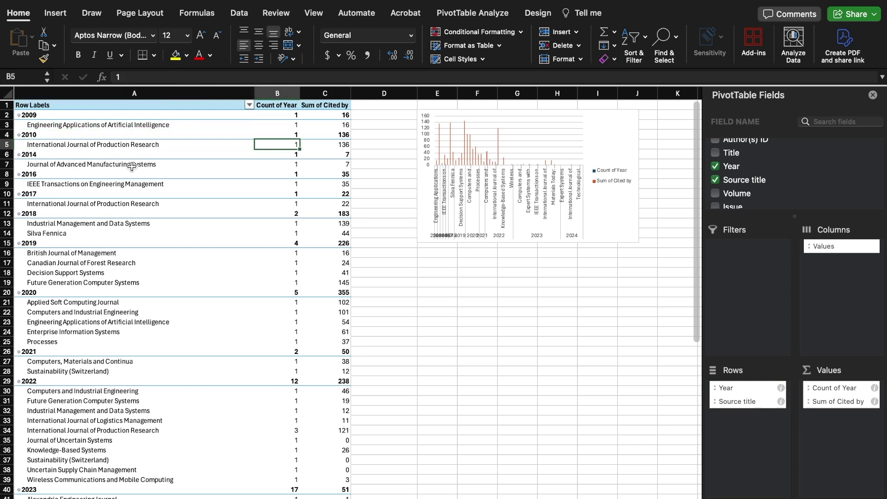
pyautogui.press('Right')
pyautogui.press('Down')
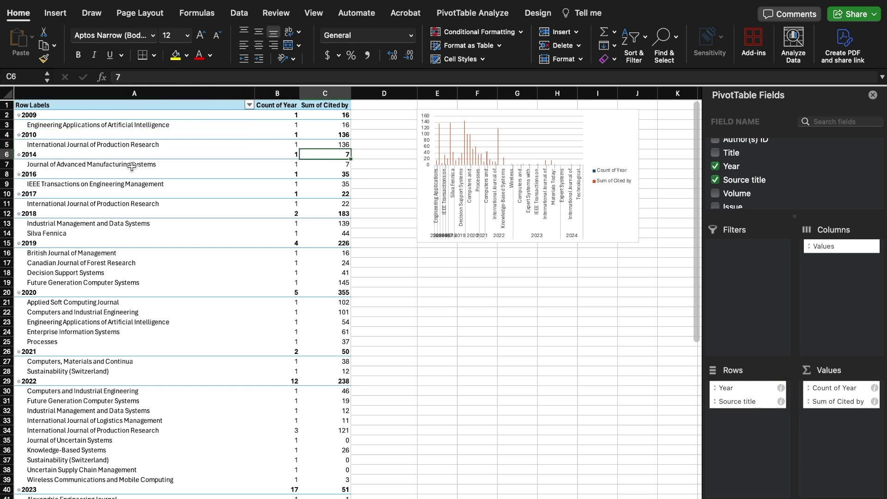
pyautogui.press('Left')
pyautogui.click(132, 166)
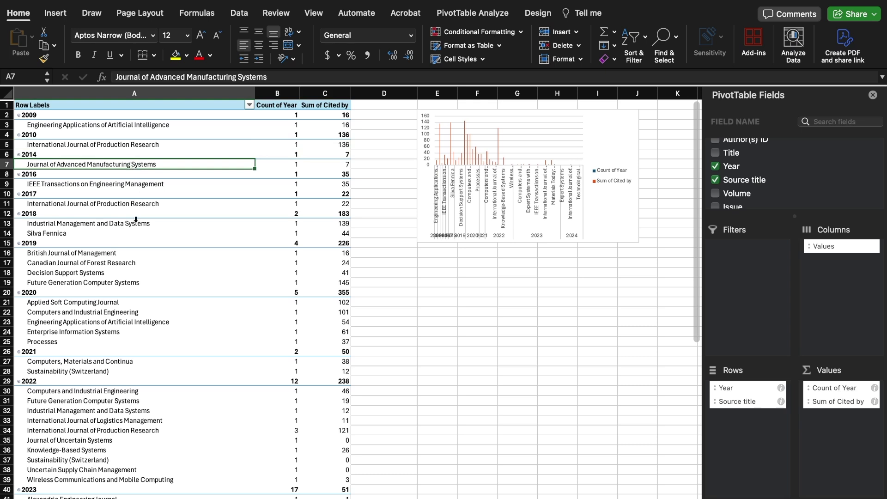
pyautogui.press('Right')
pyautogui.press('Left')
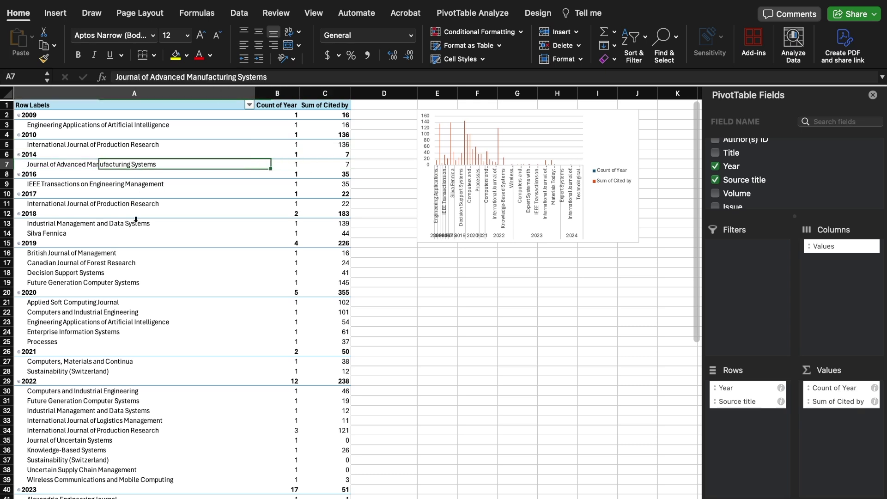
# Go down the source titles to Future Generation Computer Systems under 2019 and check its publication count and citation sum.
pyautogui.press('Down')
pyautogui.press('Down')
pyautogui.press('Down')
pyautogui.press('Down')
pyautogui.press('Down')
pyautogui.press('Down')
pyautogui.press('Down')
pyautogui.press('Down')
pyautogui.press('Down')
pyautogui.press('Down')
pyautogui.press('Down')
pyautogui.press('Down')
pyautogui.press('Right')
pyautogui.press('Right')
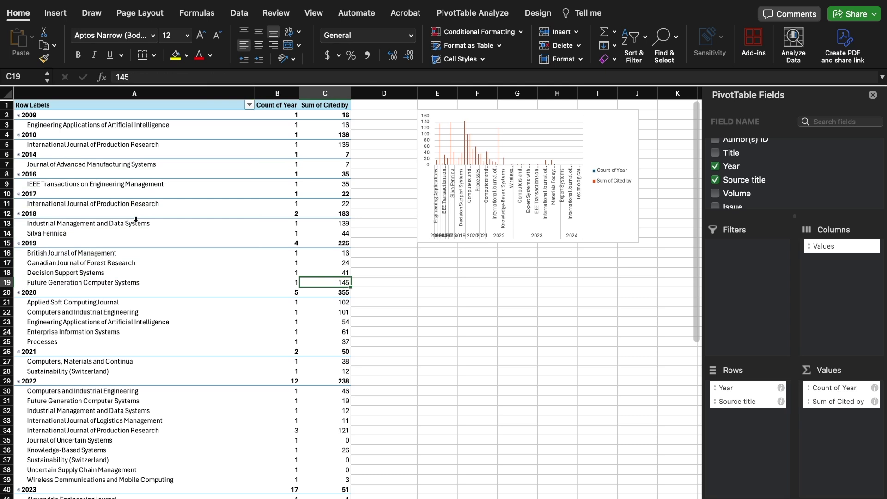
pyautogui.press('Left')
pyautogui.press('Left')
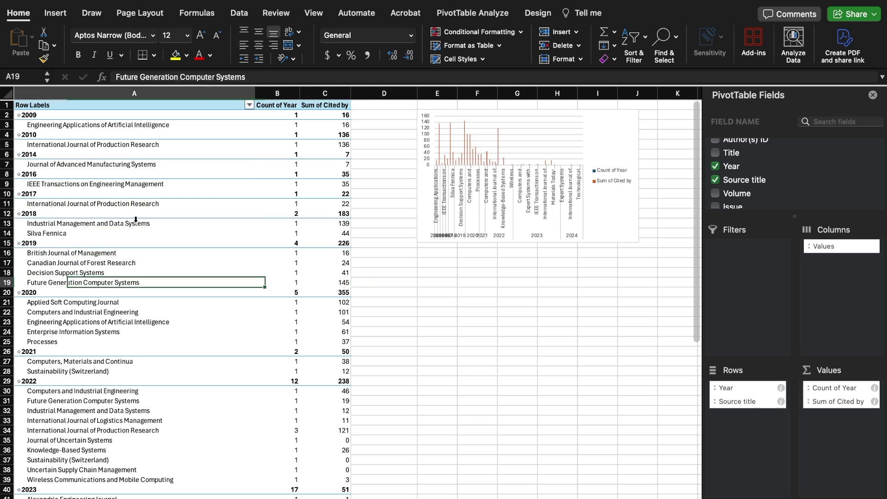
# Review the source titles grouped under 2020, 2021 and 2022, including the publication count for Computers, Materials and Continua.
pyautogui.press('Down')
pyautogui.press('Down')
pyautogui.press('Down')
pyautogui.press('Down')
pyautogui.press('Down')
pyautogui.press('Down')
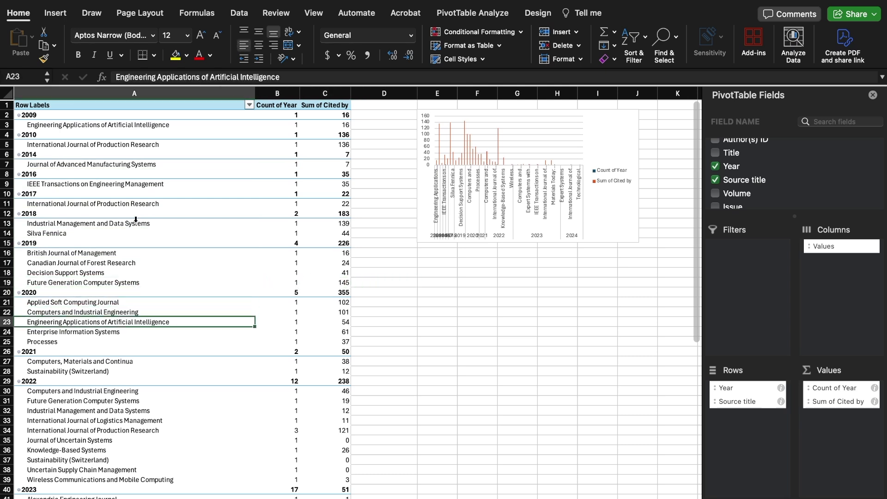
pyautogui.press('Down')
pyautogui.press('Down')
pyautogui.press('Down')
pyautogui.press('Down')
pyautogui.press('Down')
pyautogui.press('Down')
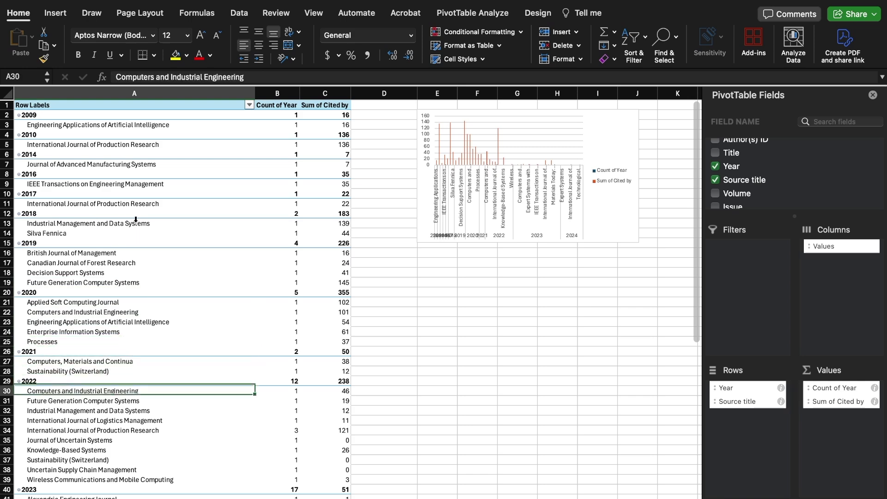
pyautogui.click(123, 362)
pyautogui.hotkey('ctrl', 'Home')
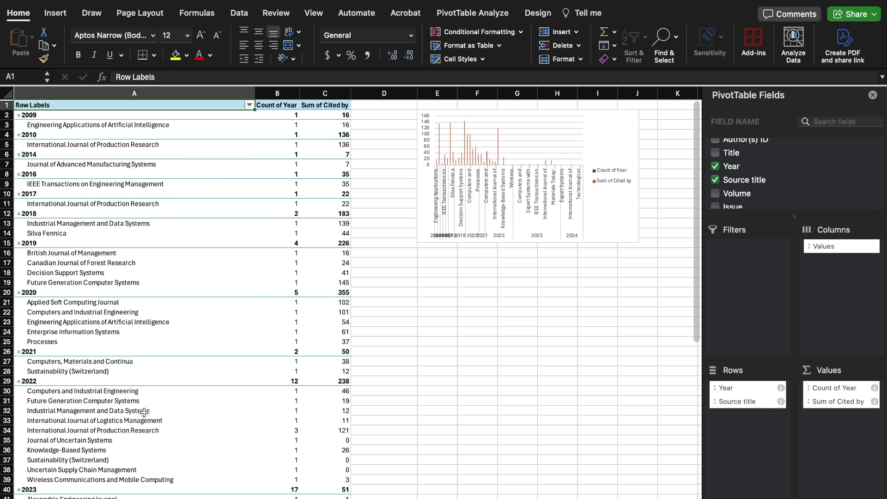
pyautogui.click(291, 362)
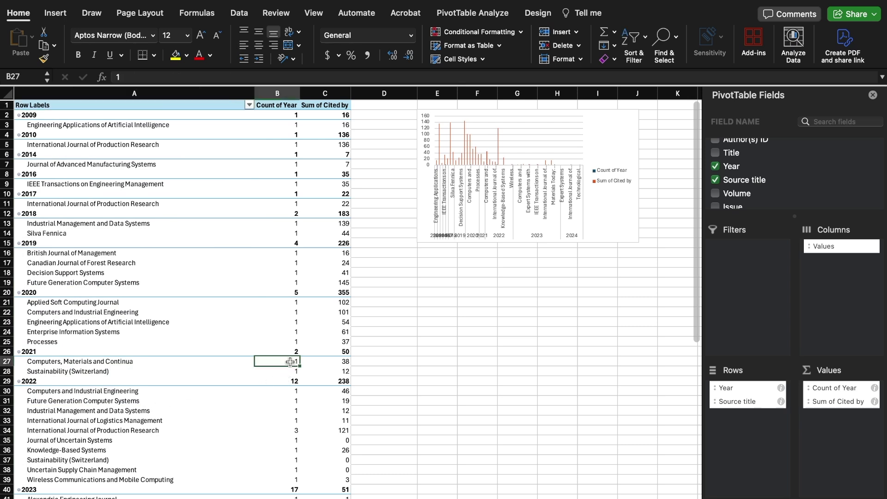